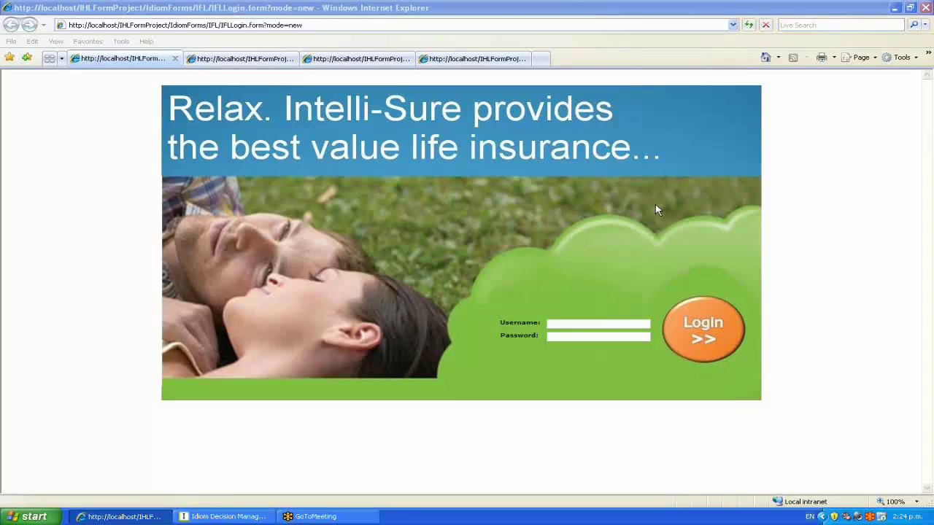
Page through the quote tabs in the browser to the Forrester Bank quote form
left_click(619, 9)
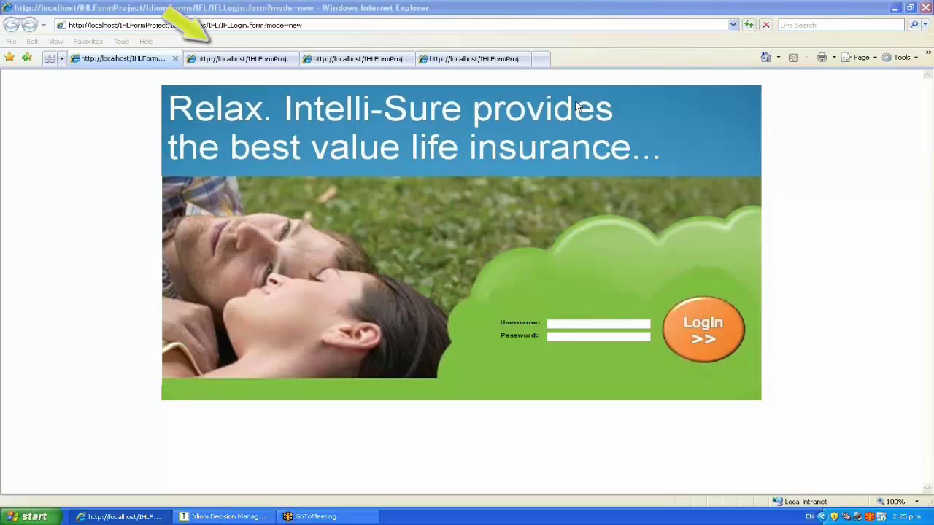
left_click(217, 64)
left_click(357, 60)
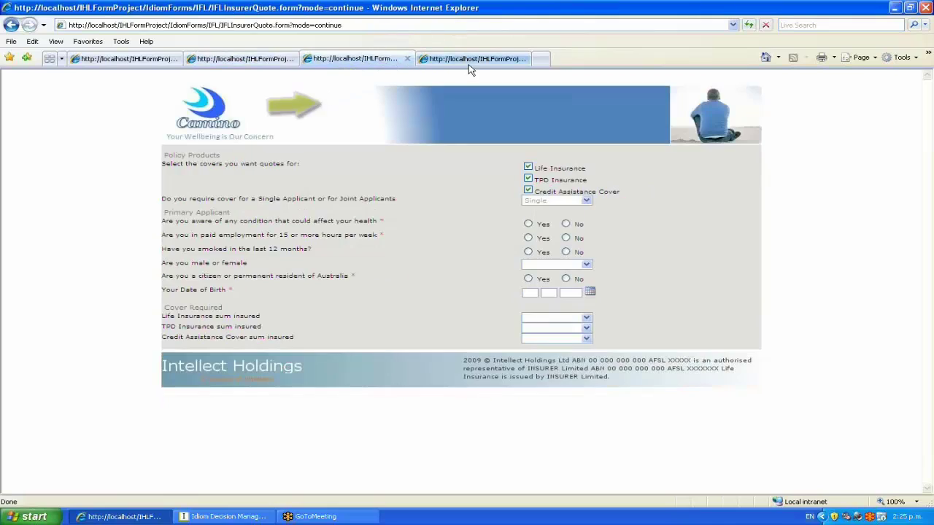
left_click(470, 60)
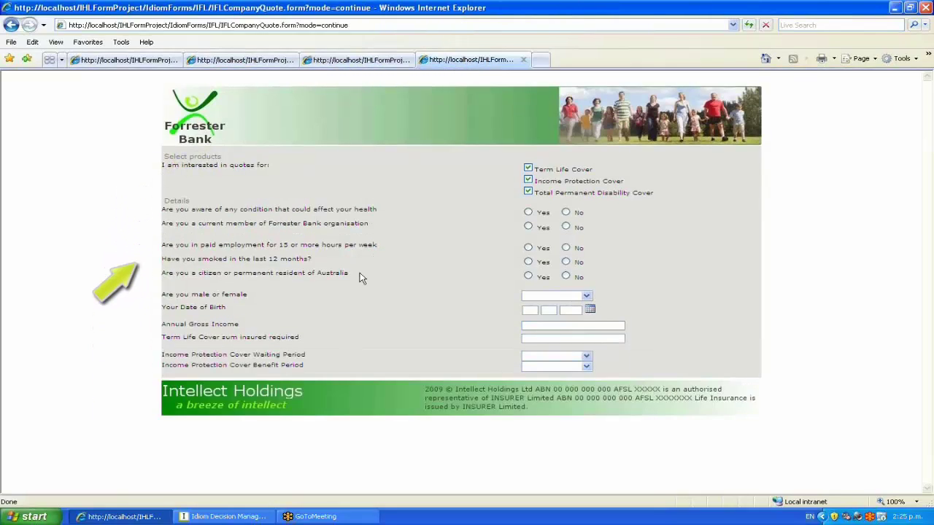
Answer Yes to the health-condition question to reveal the ineligibility warning, then start a new browser window
left_click_drag(362, 277, 165, 278)
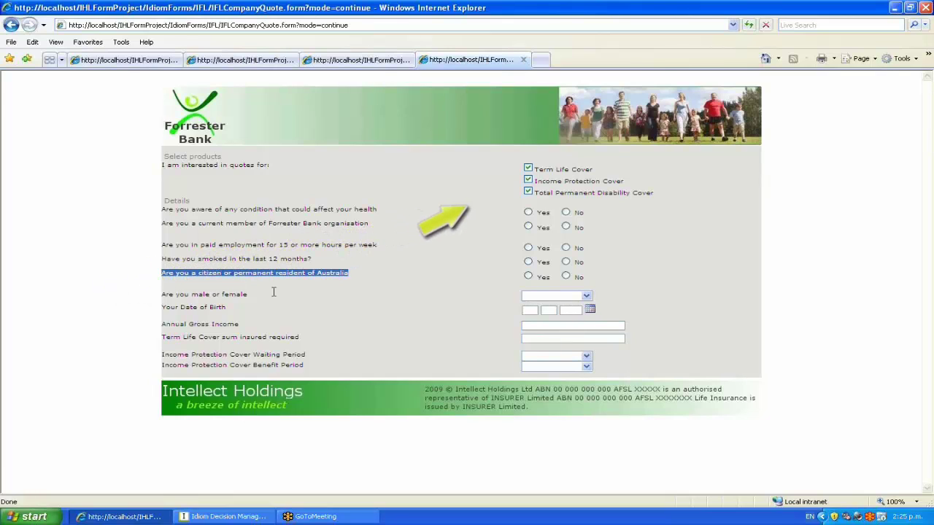
left_click_drag(614, 211, 652, 195)
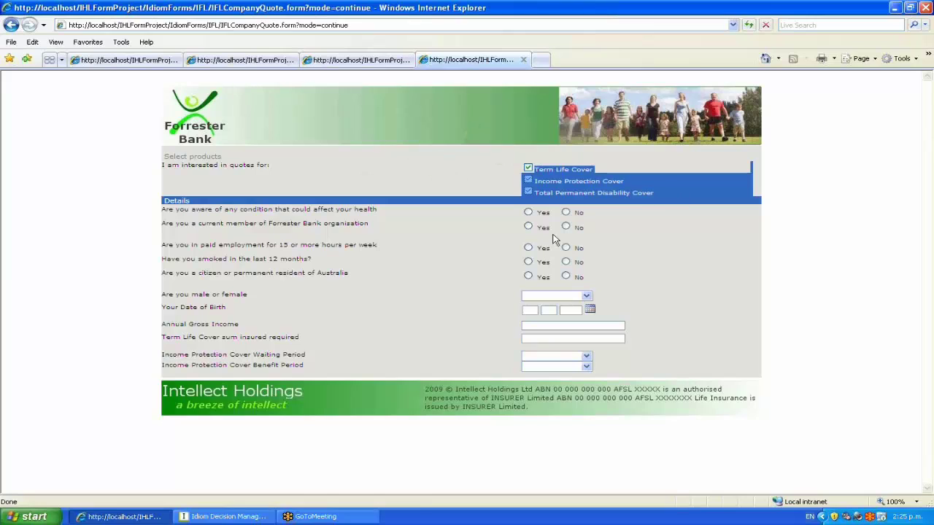
left_click(528, 213)
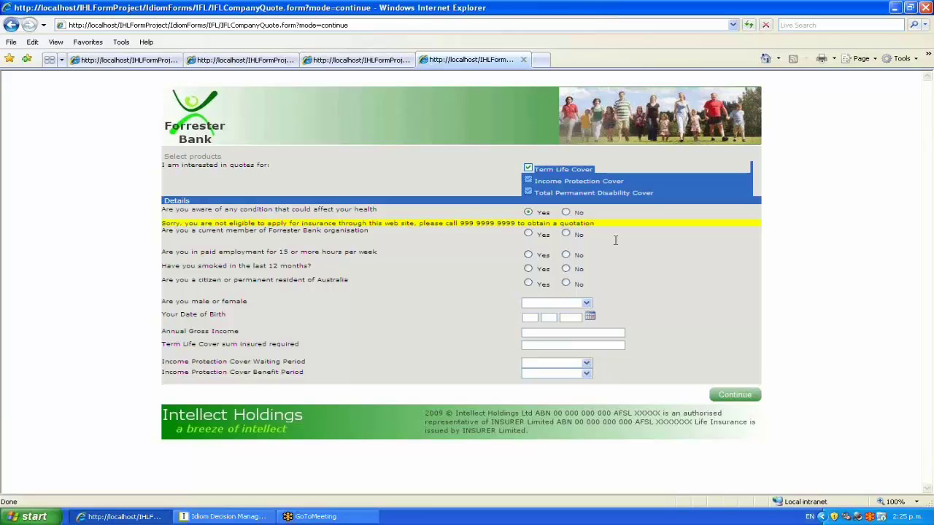
left_click(780, 108)
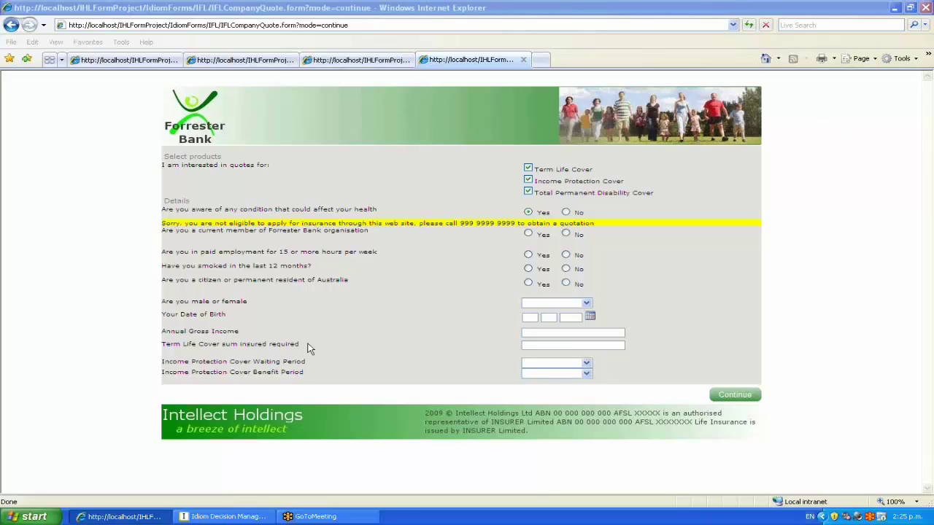
left_click(30, 517)
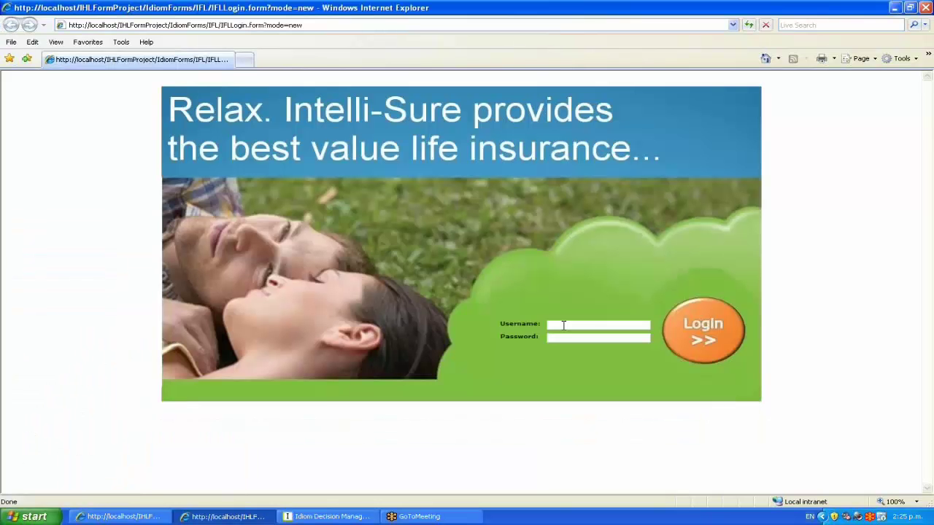
Log in to Intelli-Sure with the bank channel username and password, then switch to Idiom Decision Manager
type("BankChannelpassword")
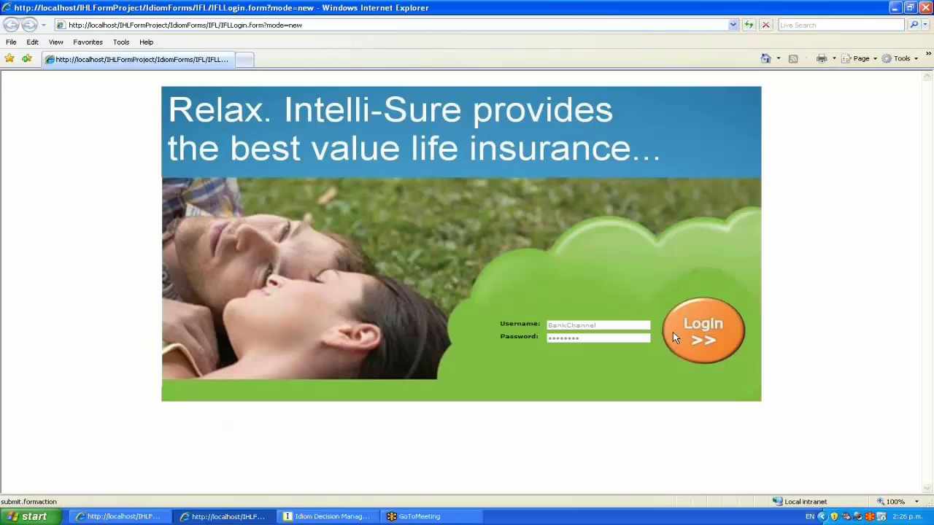
left_click(673, 333)
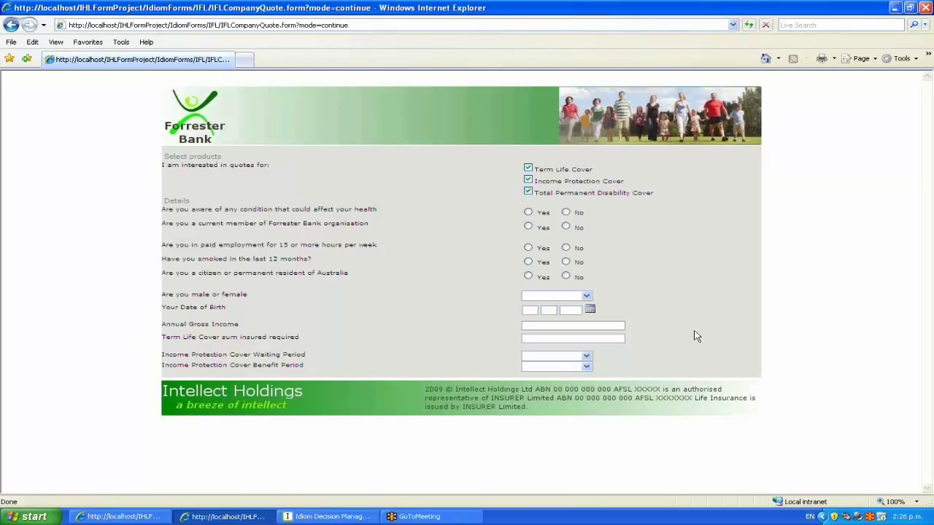
left_click(328, 517)
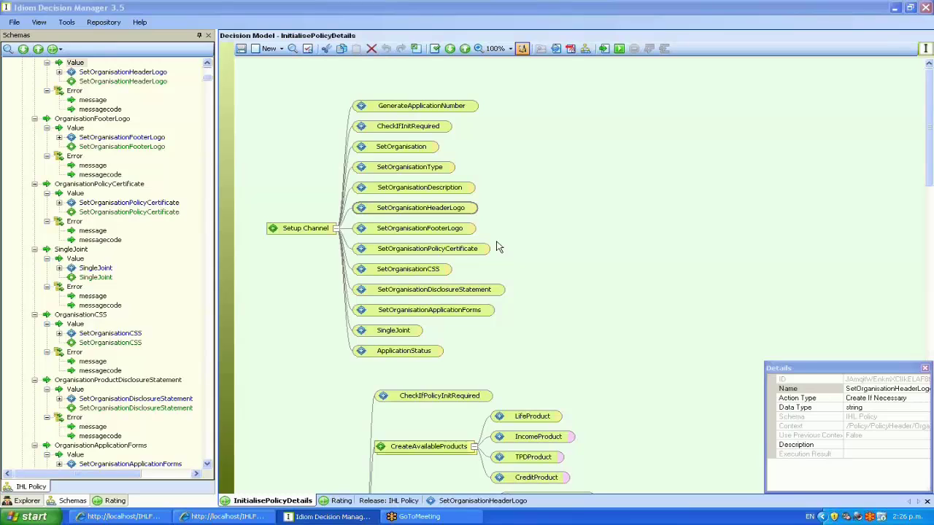
Open the SetOrganisationHeaderLogo formula to inspect its Organisation:OrganisationHeaderLogo lookup, then show the Explorer
right_click(406, 211)
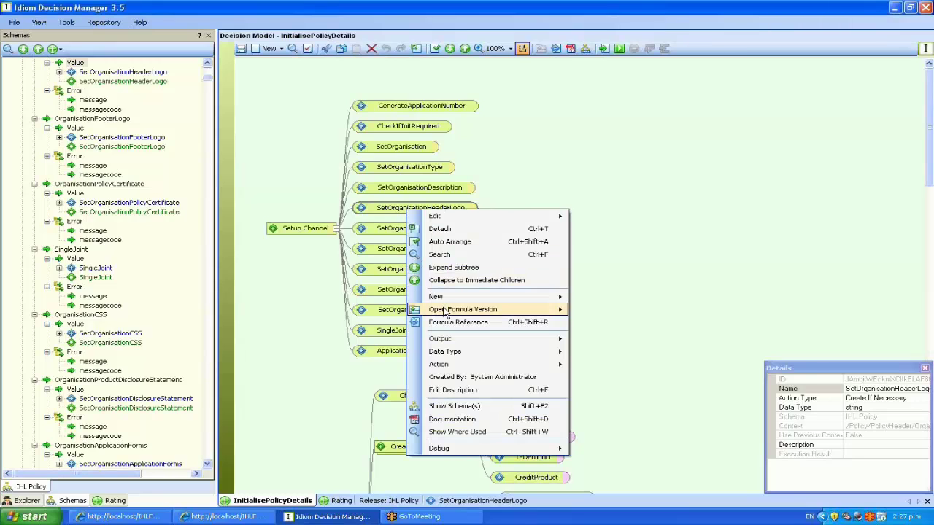
mouse_move(447, 309)
left_click(597, 314)
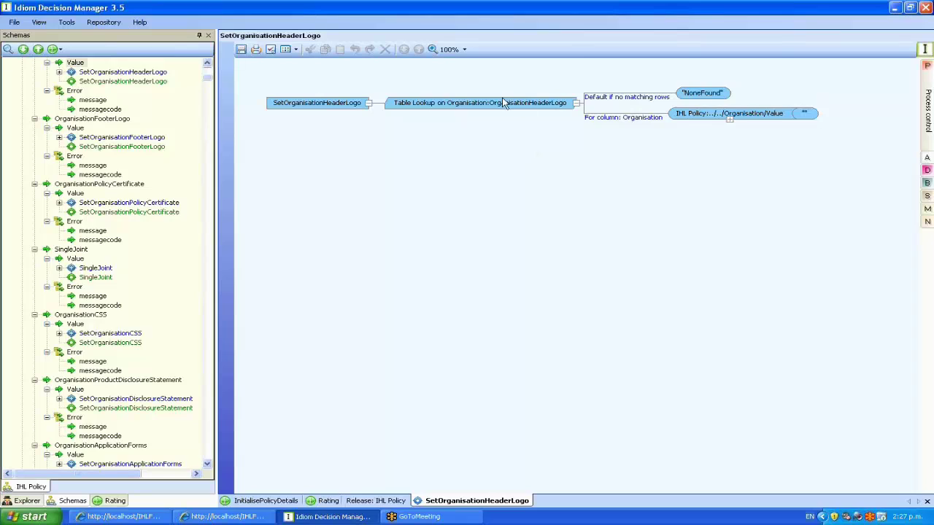
mouse_move(520, 109)
left_click(265, 501)
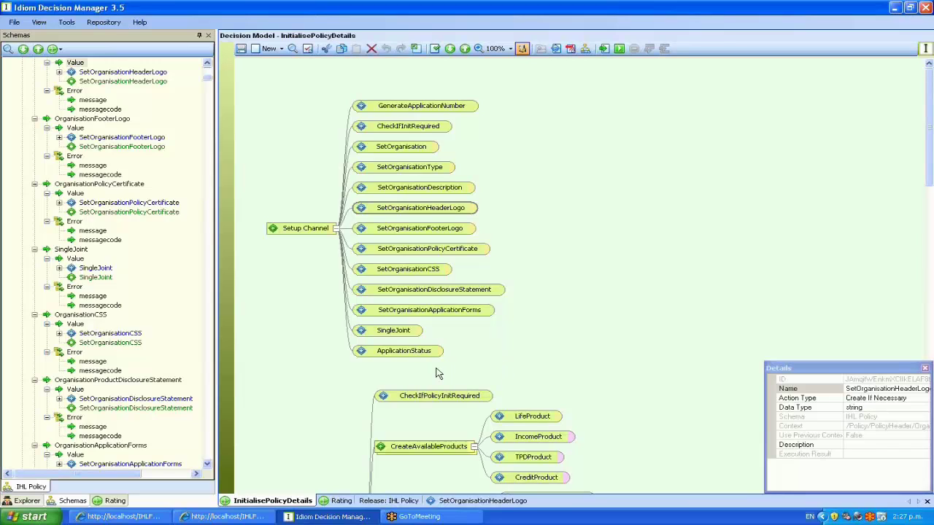
left_click(476, 502)
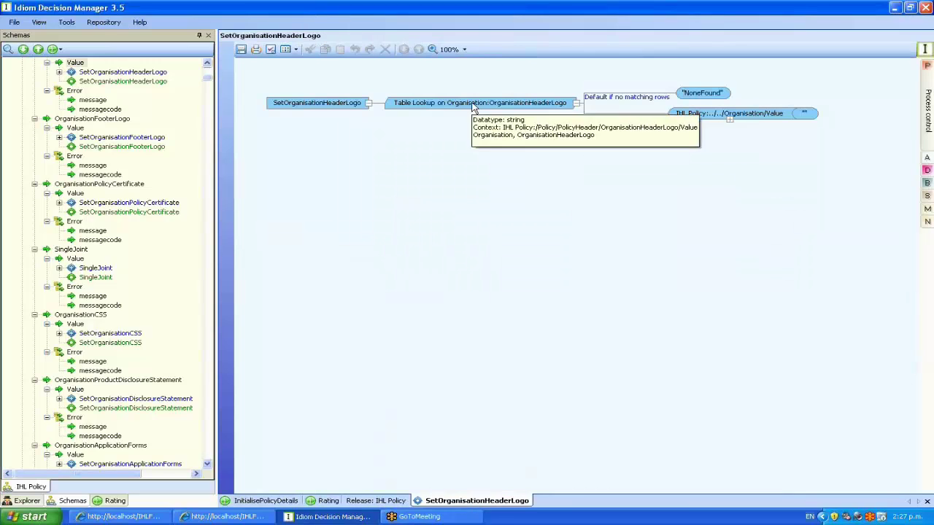
left_click(22, 501)
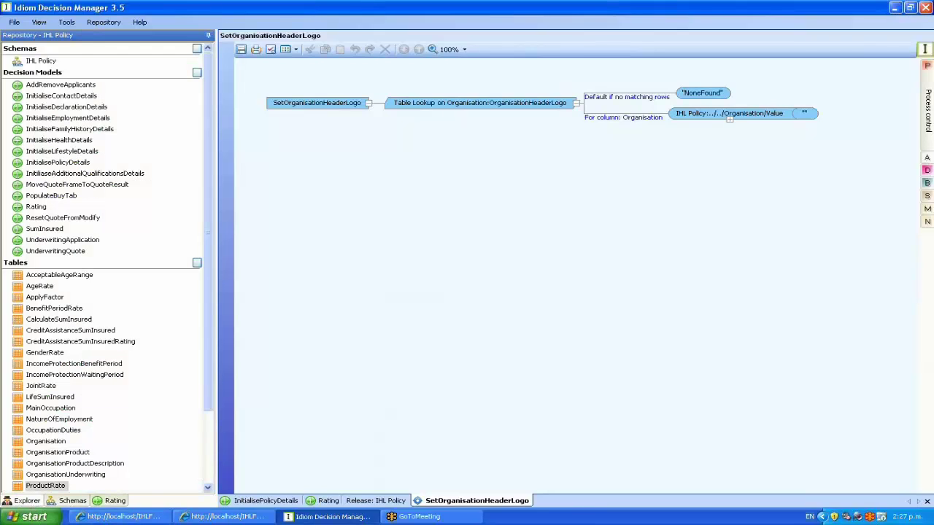
Open the Organisation table definition and its OrganisationConfig data
left_click_drag(208, 297, 211, 386)
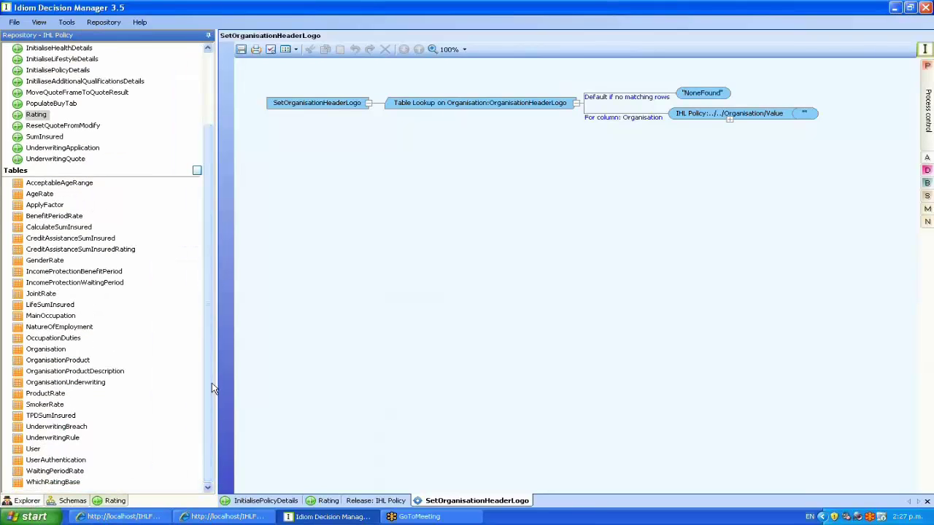
left_click(69, 305)
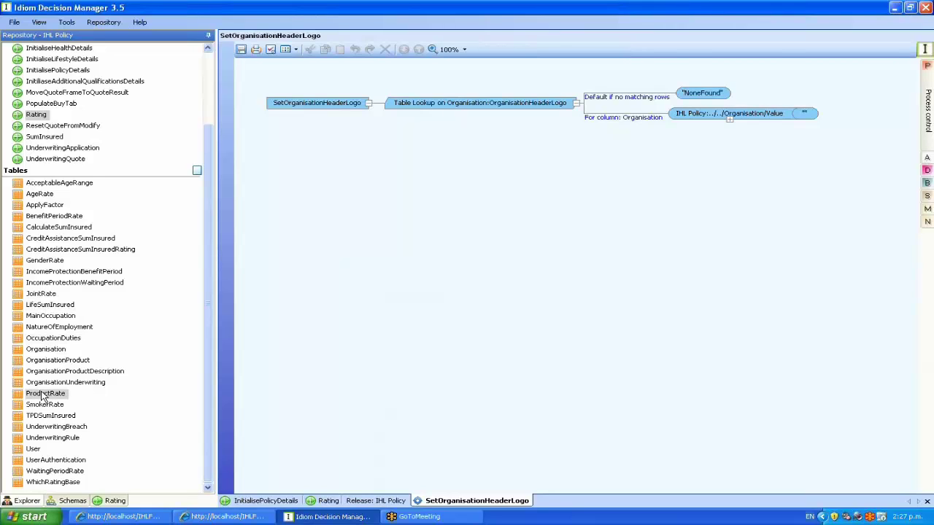
double_click(45, 349)
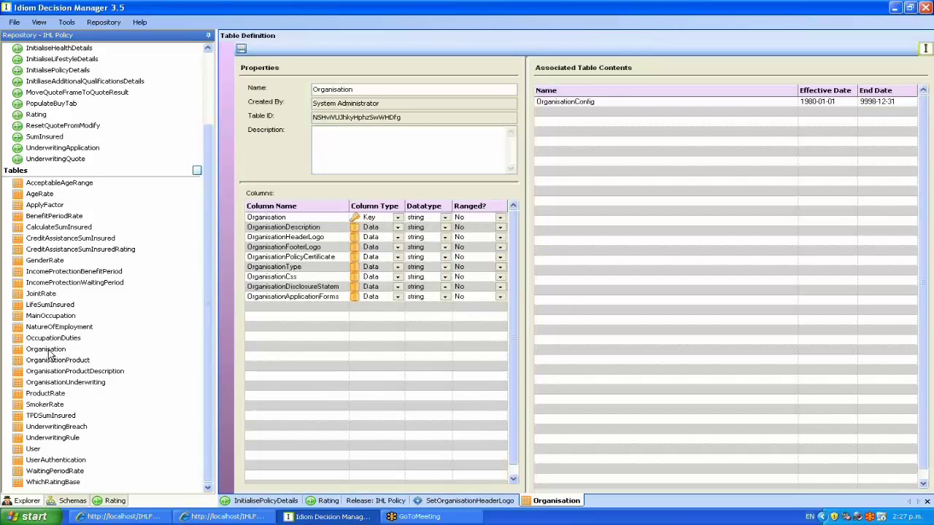
left_click_drag(528, 69, 353, 74)
right_click(439, 103)
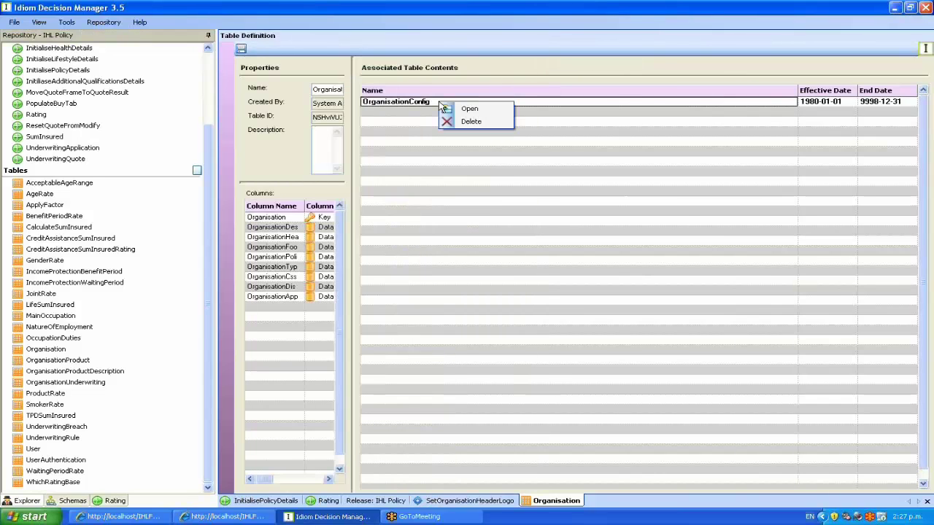
left_click(471, 110)
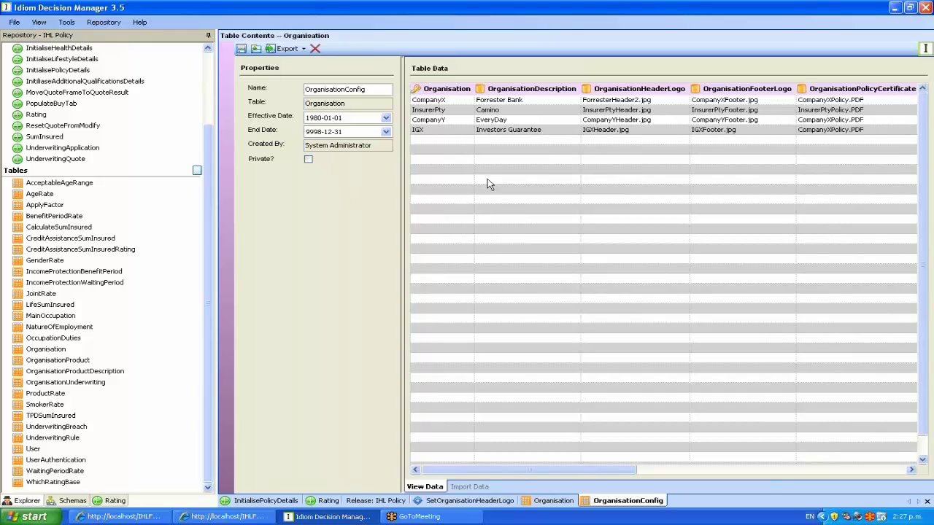
Change the Forrester Bank header logo from ForresterHeader2.jpg to ForresterHeader1.jpg and save
double_click(605, 100)
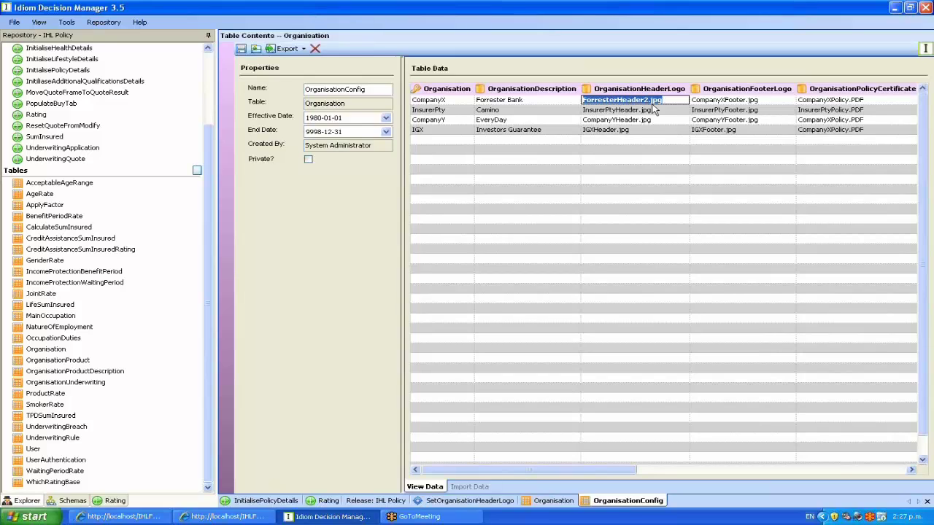
left_click(649, 100)
double_click(646, 100)
left_click(648, 100)
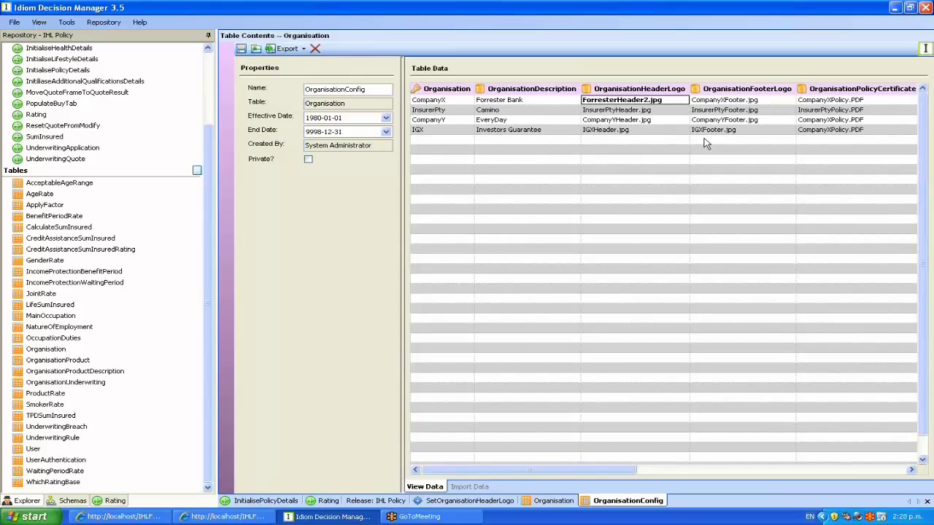
key("BackSpace")
type("1")
left_click(254, 49)
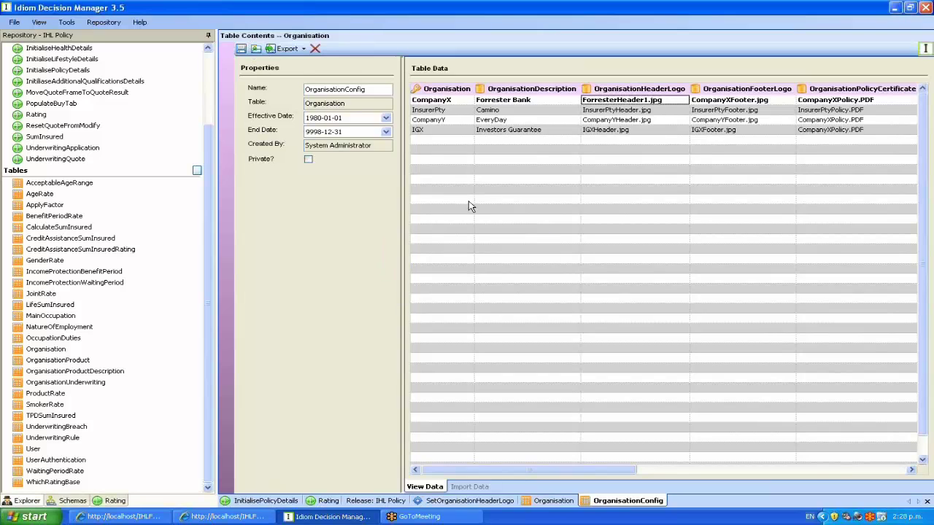
left_click(243, 501)
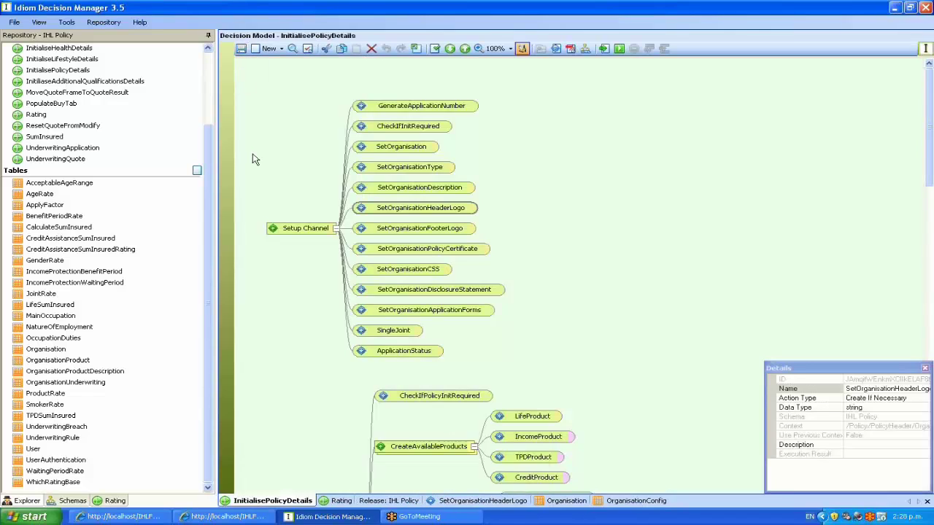
Batch-build the IHL Policy release with Rating excluded, then open Internet Explorer on the login form
left_click(378, 504)
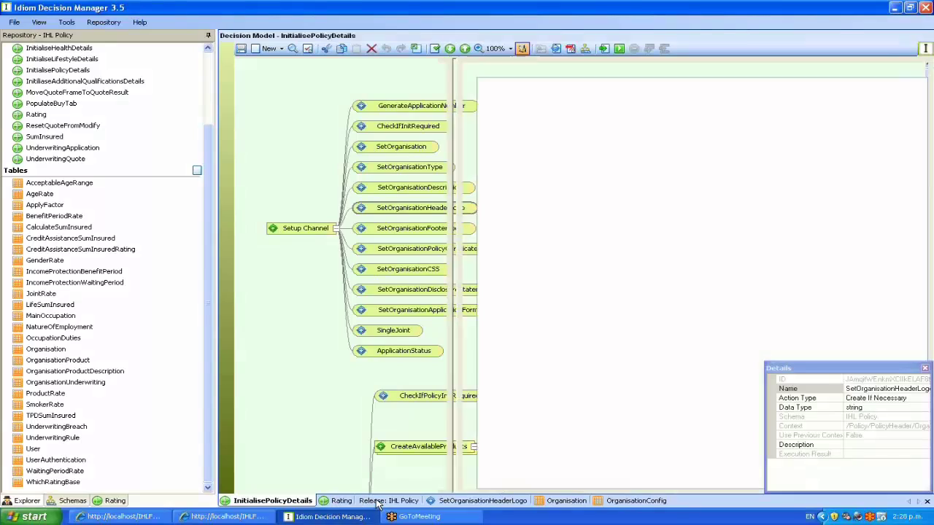
left_click(402, 211)
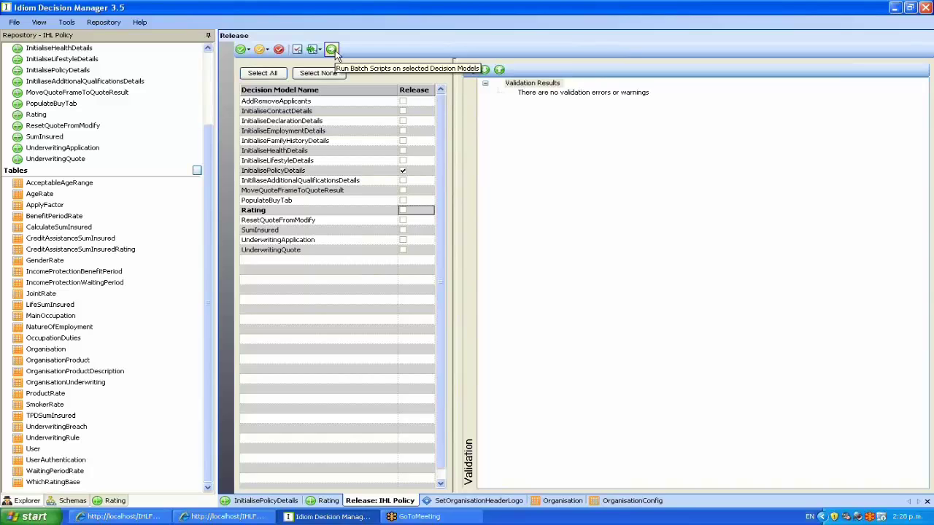
left_click(332, 50)
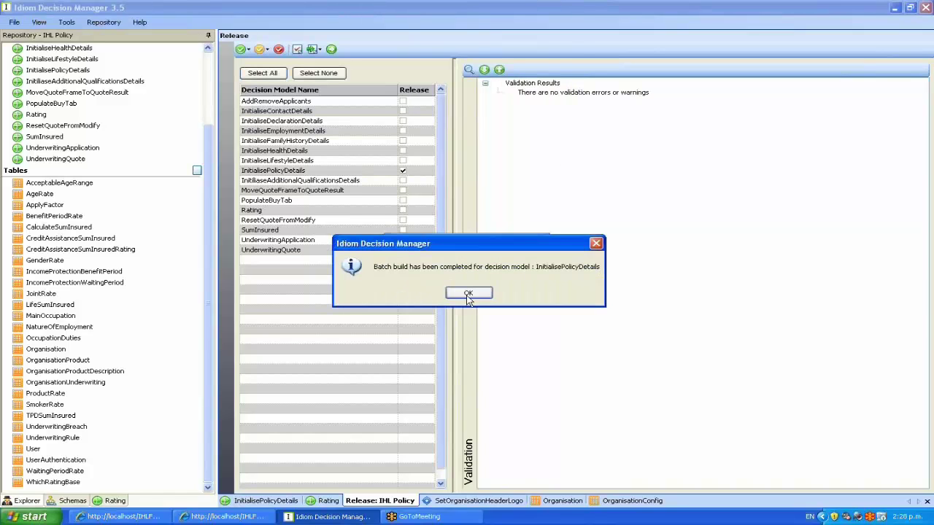
left_click(473, 292)
key("super")
left_click(40, 270)
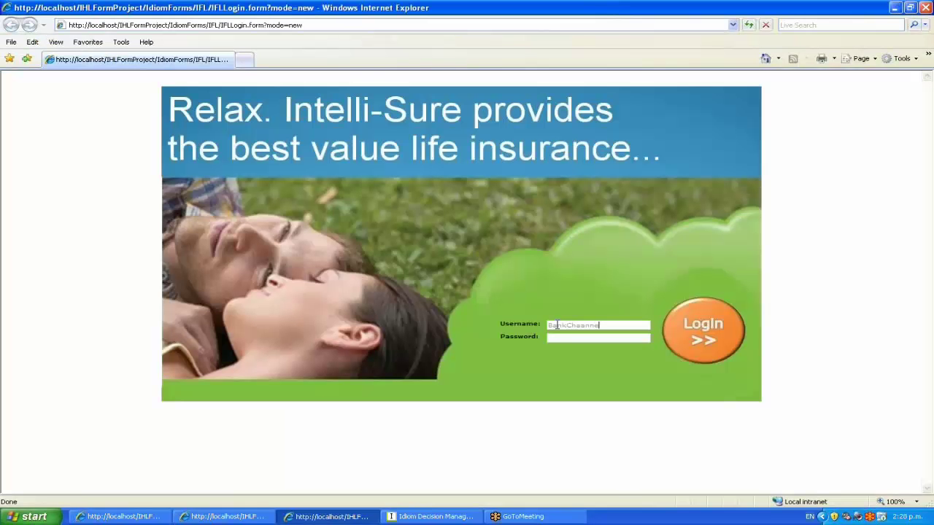
Log in, then answer No to health condition and Yes to membership, employment, smoking and citizenship
type("*****")
key("Return")
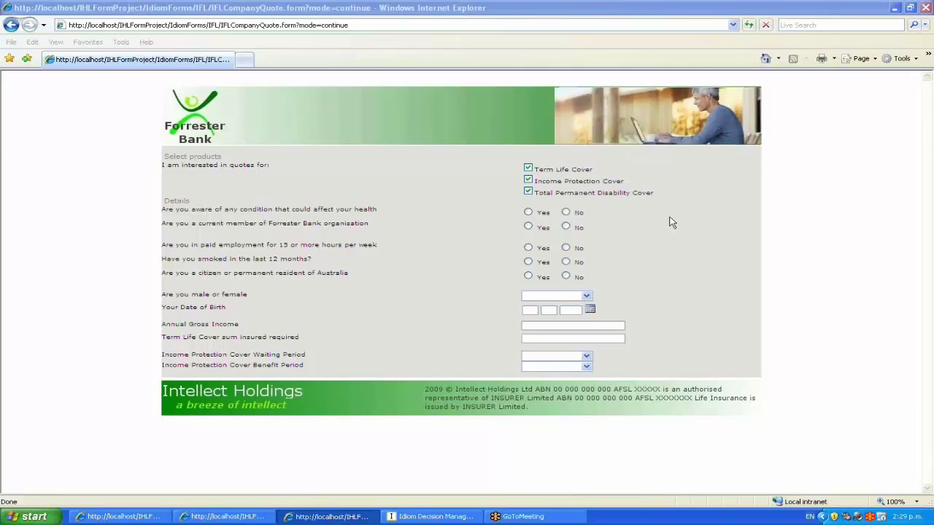
left_click(567, 212)
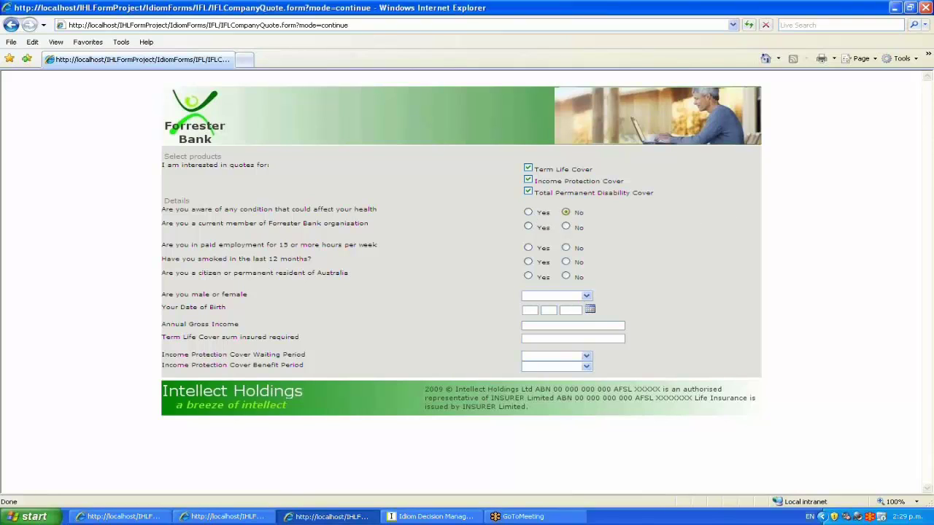
left_click(529, 227)
left_click(530, 248)
left_click(529, 263)
left_click(529, 276)
left_click(554, 296)
left_click(540, 305)
left_click(590, 309)
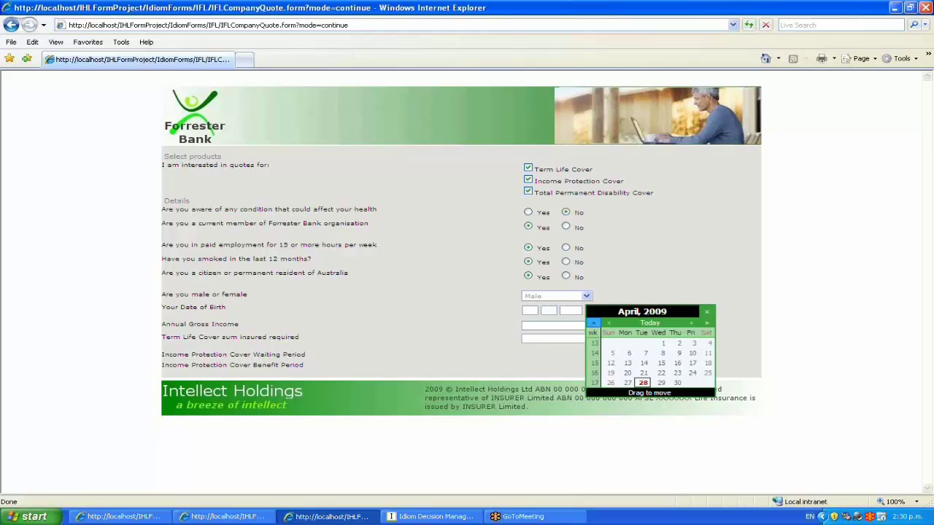
left_click(594, 324)
left_click_drag(595, 325, 599, 423)
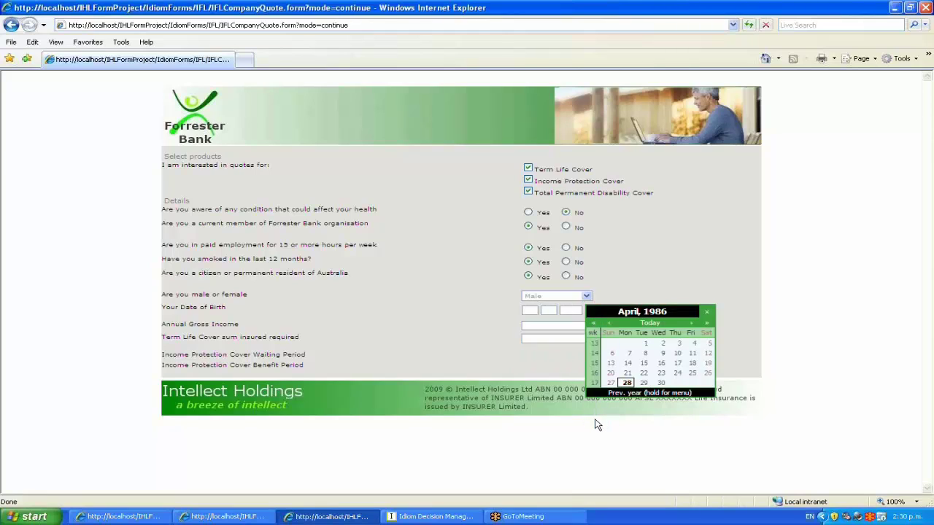
left_click(627, 384)
Enter income 55000 and cover 500000, choose 30 days waiting and 2 years benefit, and calculate
left_click(540, 324)
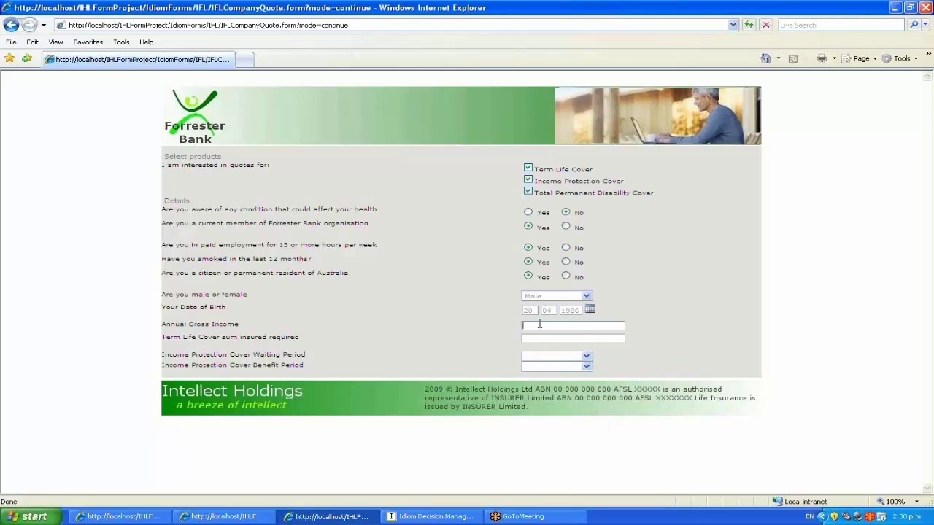
type("55000")
key("Tab")
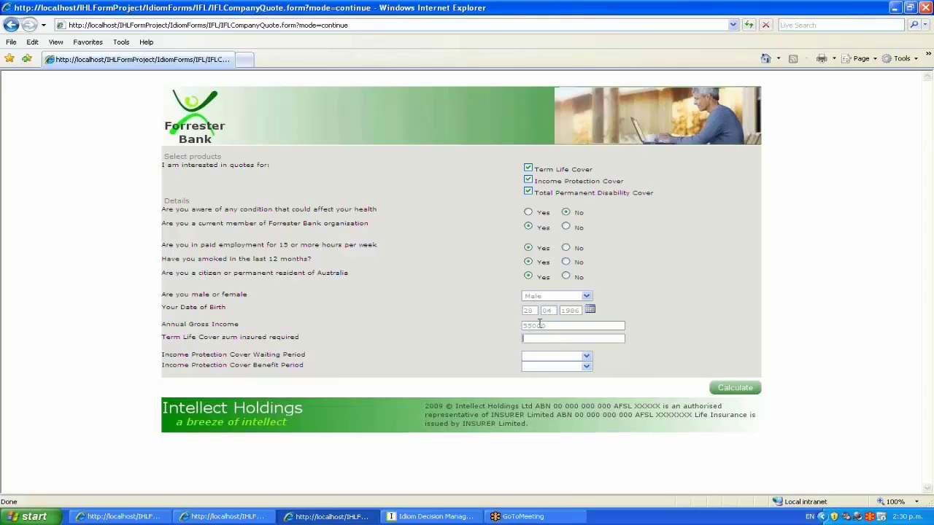
type("500000")
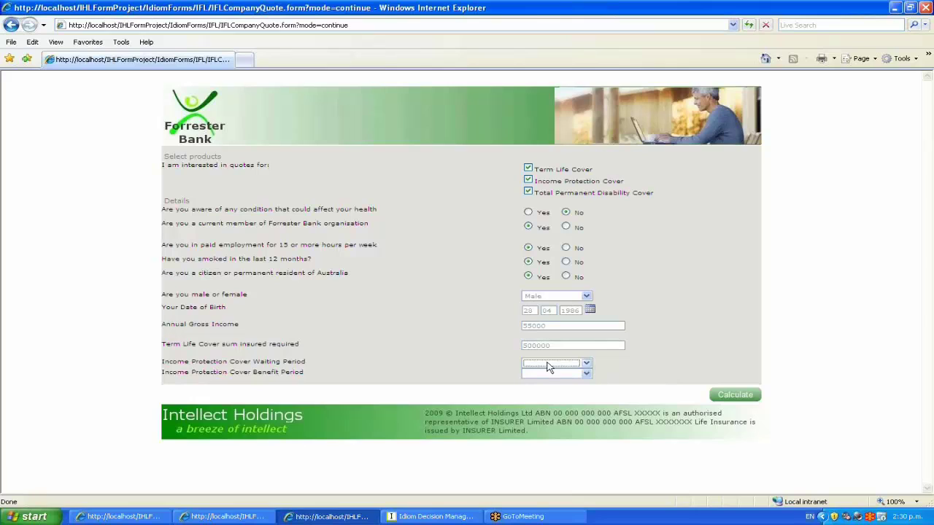
left_click(549, 364)
left_click(545, 382)
left_click(546, 374)
left_click(544, 383)
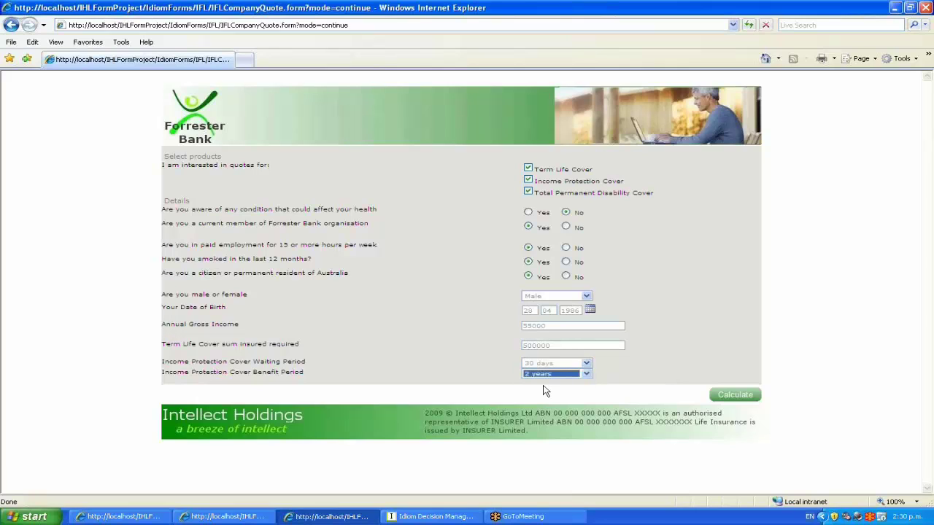
left_click(735, 394)
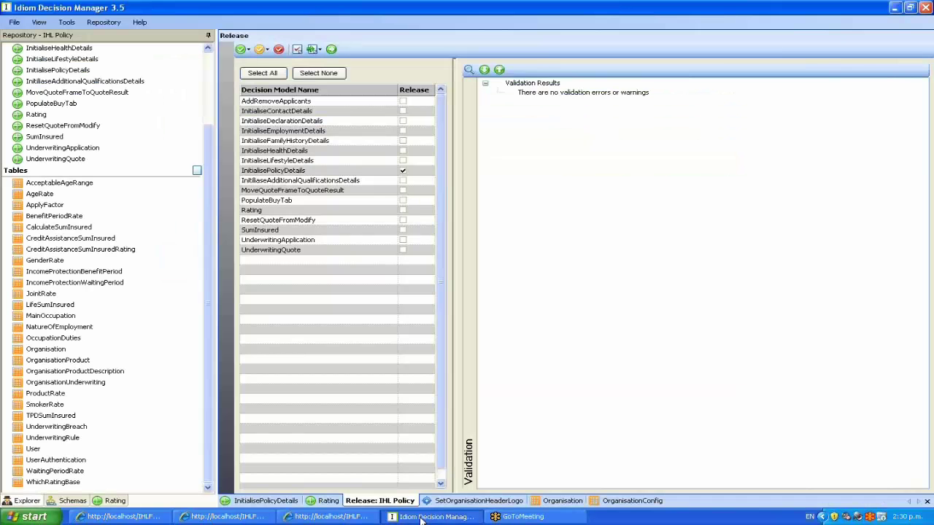
Switch back to Idiom Decision Manager and show the Rating model's product-rate and premium-total decisions
left_click(432, 516)
left_click(329, 502)
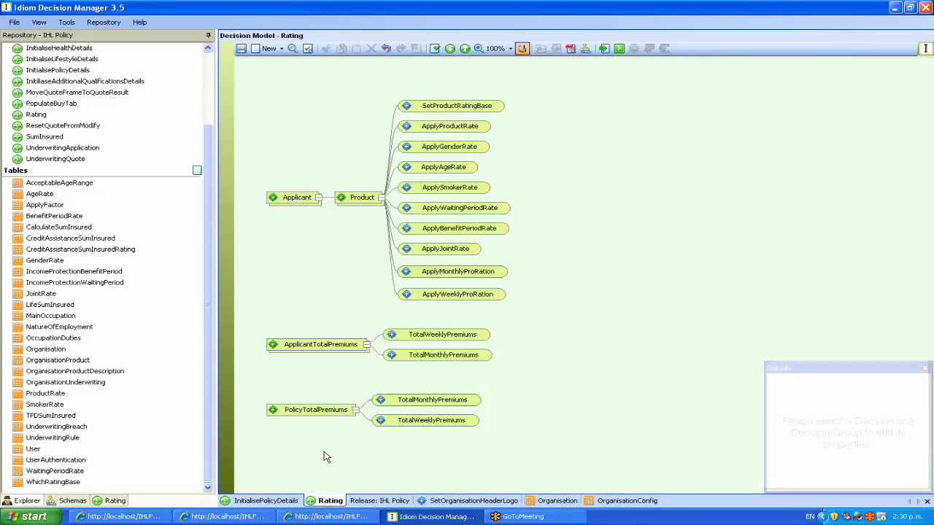
mouse_move(460, 104)
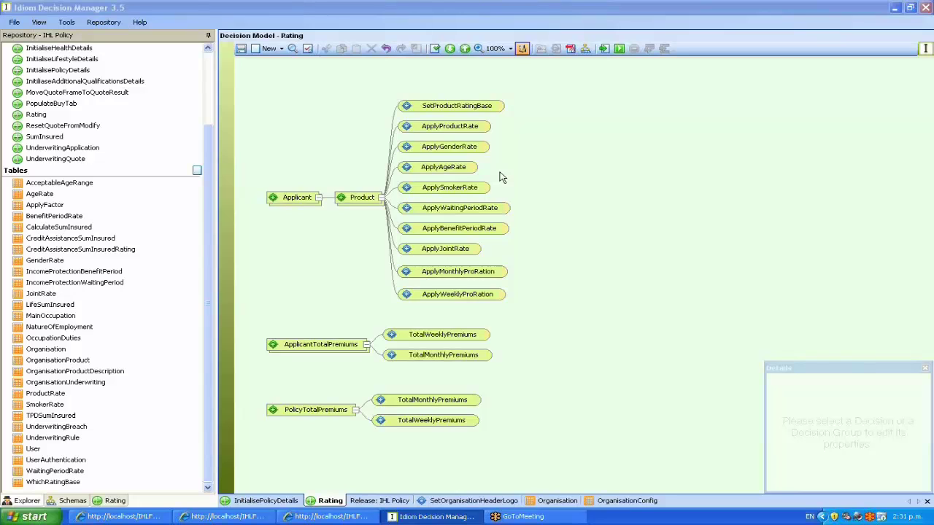
Open the ApplySmokerRate formula version
right_click(445, 188)
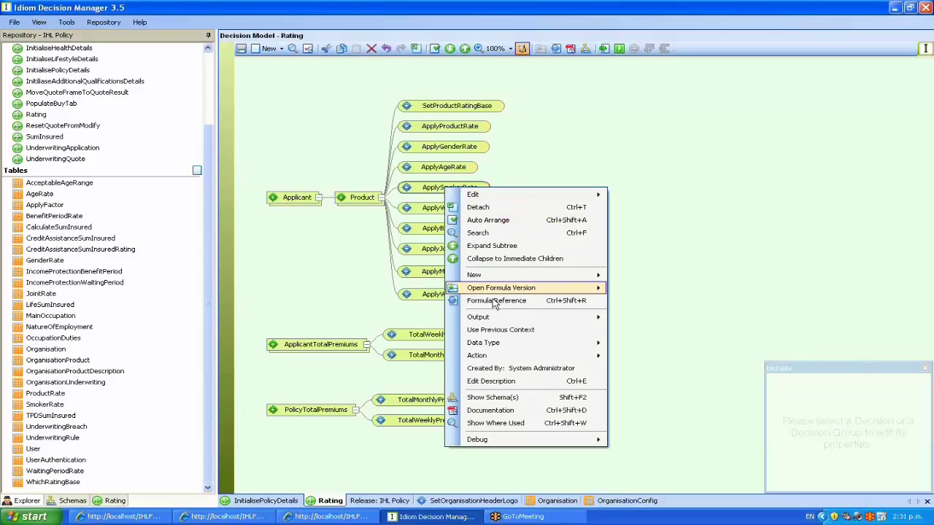
mouse_move(500, 289)
left_click(660, 289)
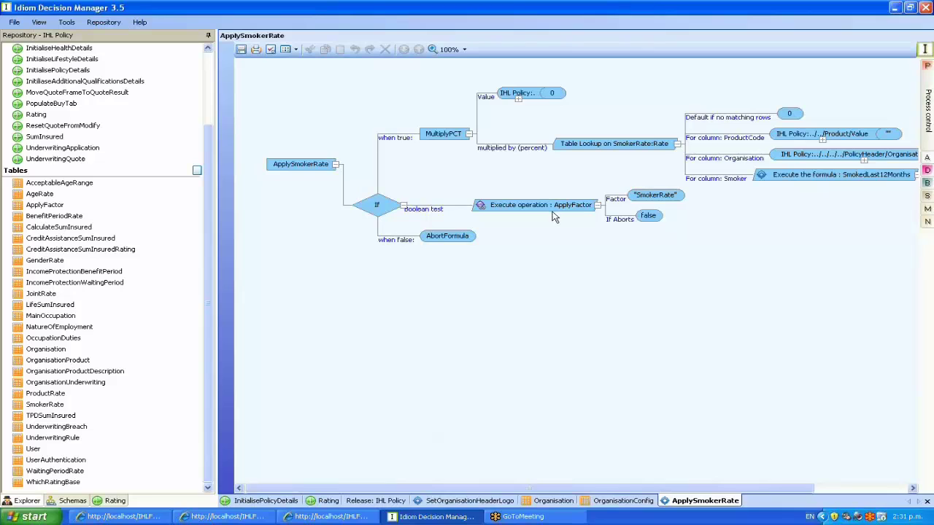
Review the ApplyFactor table's 2009-02-03 data, then return to the ApplySmokerRate formula
left_click_drag(209, 292, 215, 335)
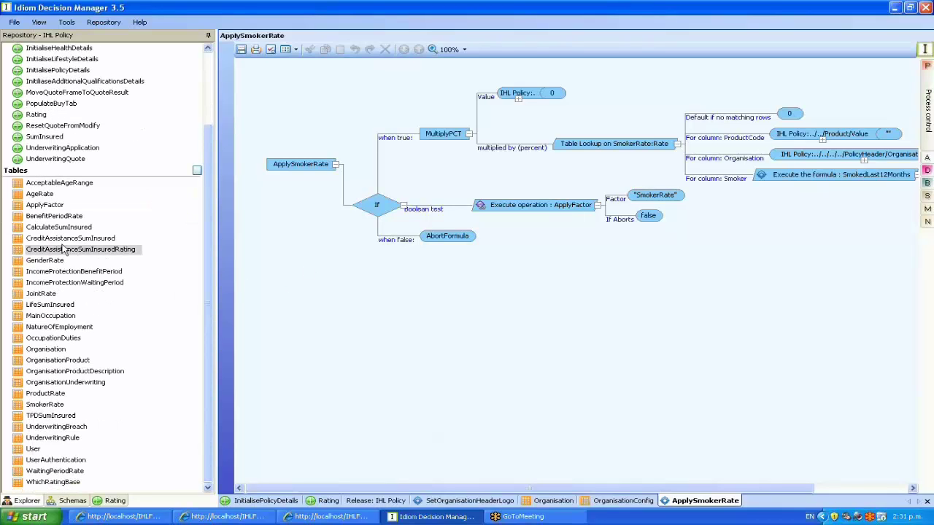
double_click(45, 205)
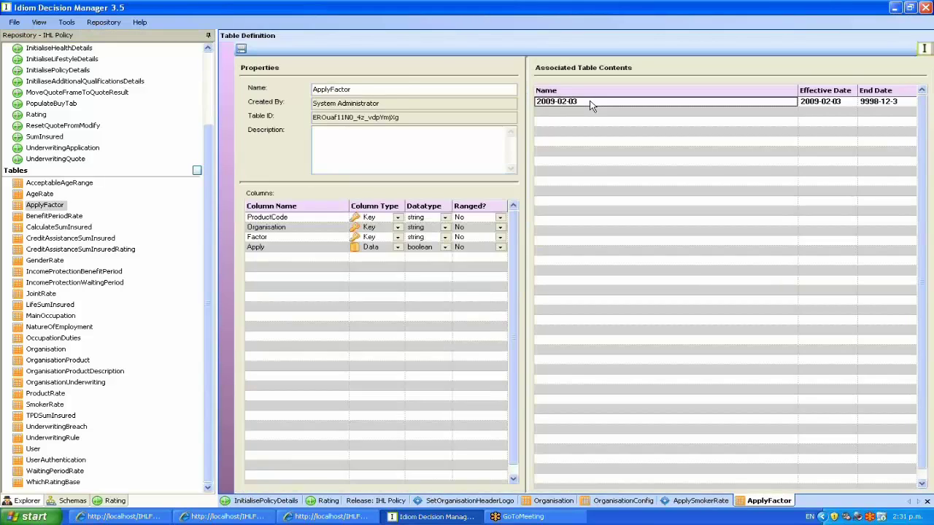
double_click(591, 104)
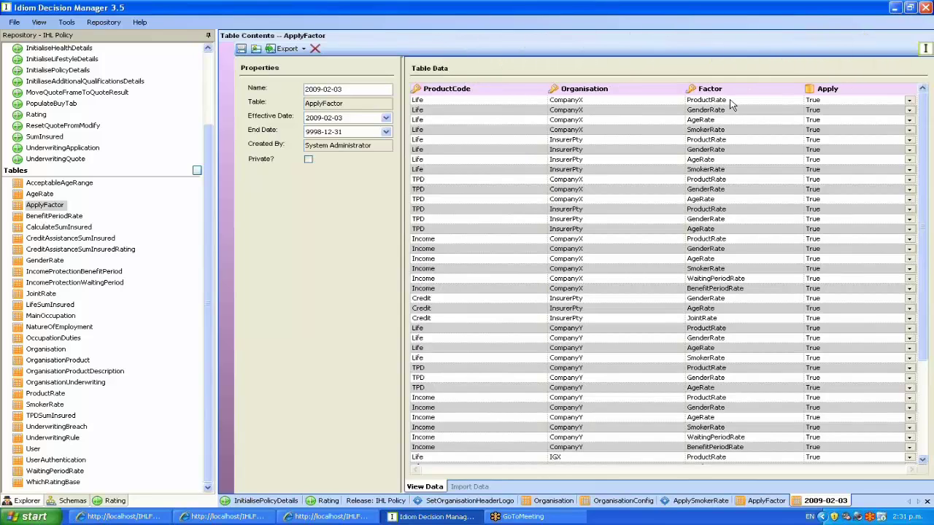
left_click(686, 502)
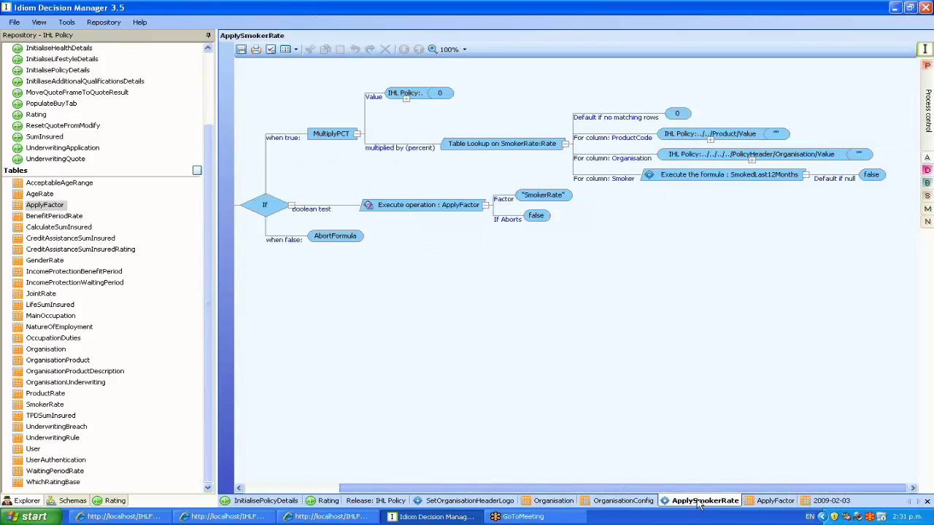
Inspect the SmokerRate table's 2009-02-03 Rate values, starting at 150, then go back to Rating
left_click_drag(562, 488, 657, 488)
mouse_move(497, 148)
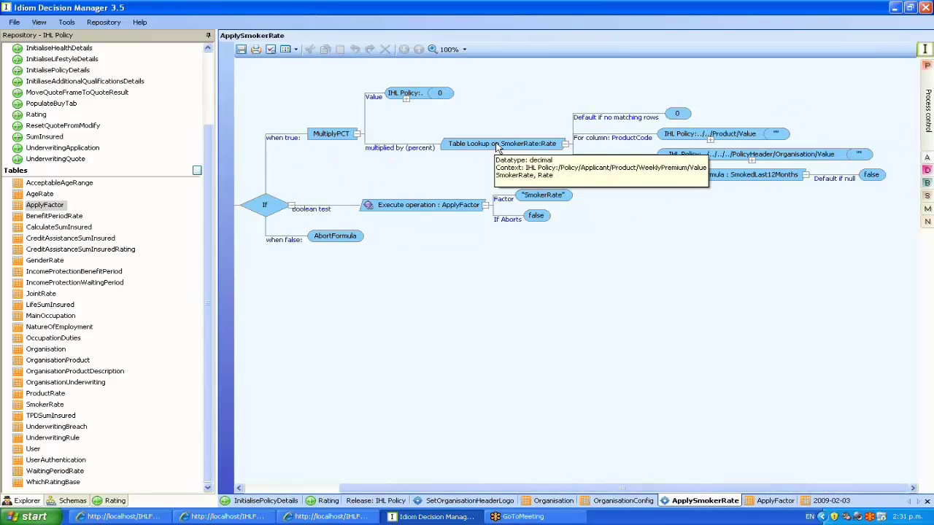
left_click(523, 145)
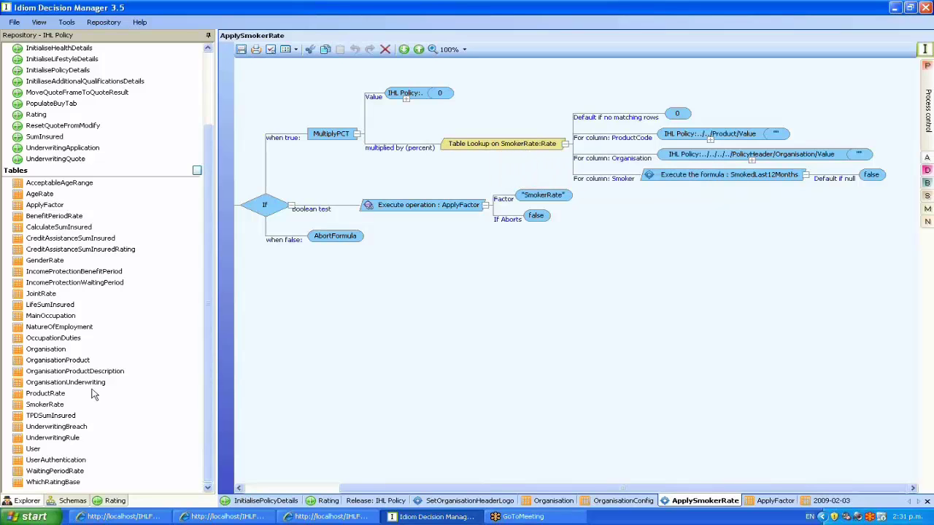
double_click(45, 404)
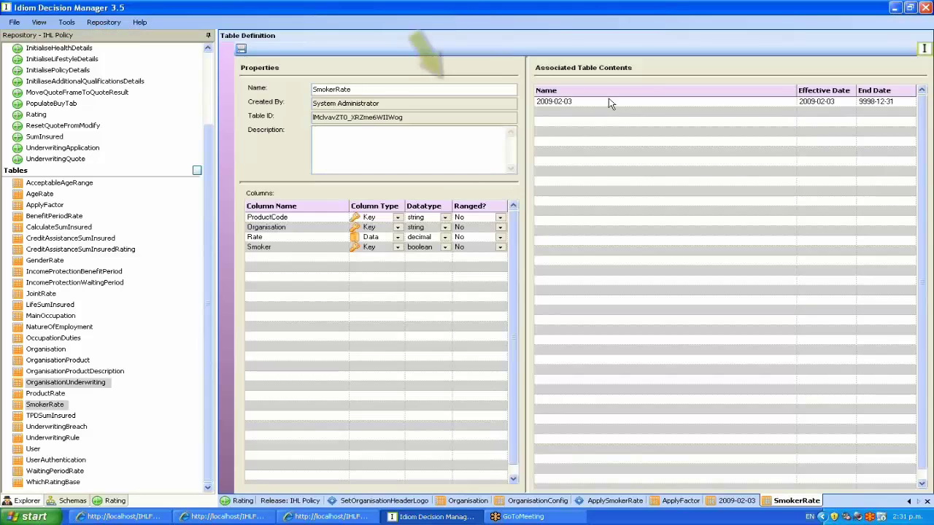
double_click(611, 103)
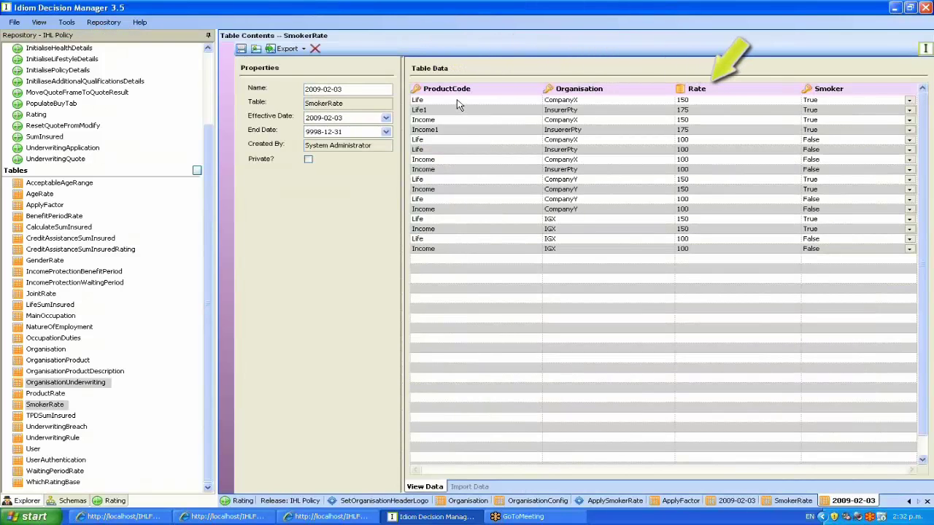
left_click(692, 103)
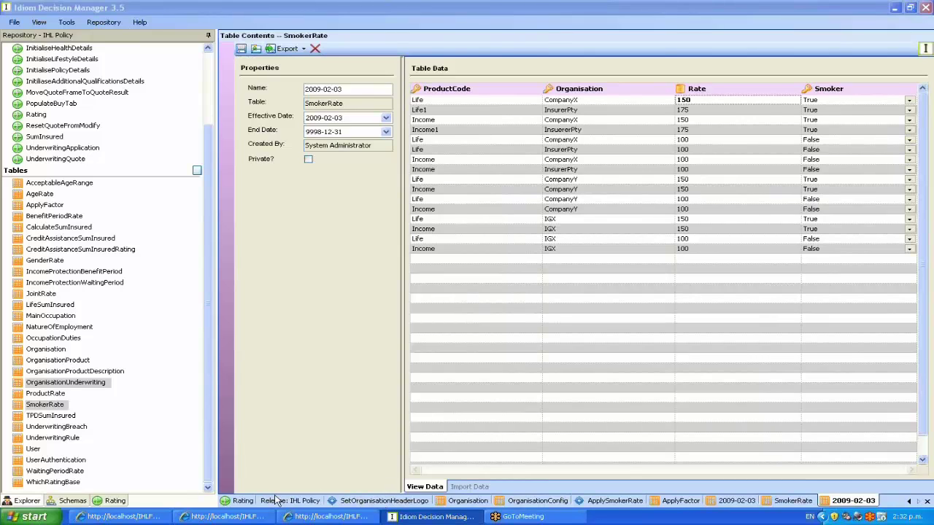
left_click(243, 501)
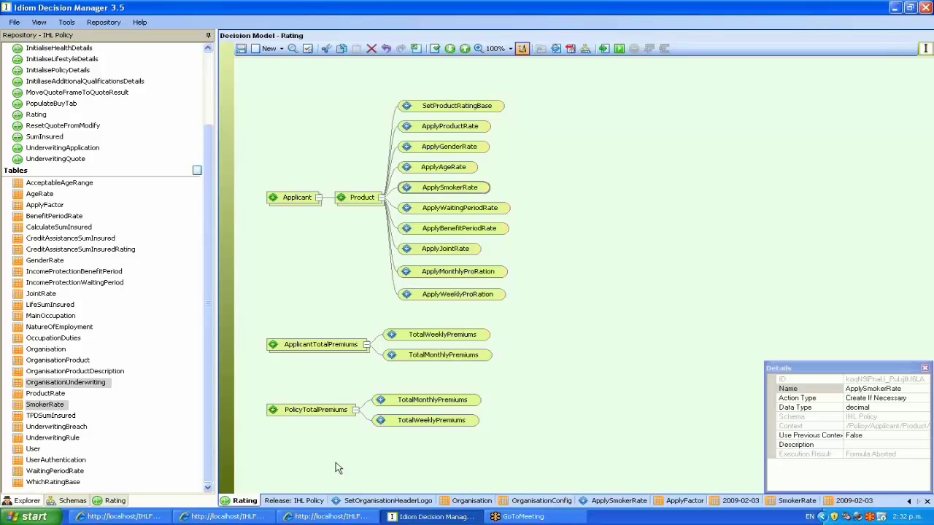
Move the premium groups and ApplyMonthlyProRation/ApplyWeeklyProRation lower below ApplyJointRate, then show the Schemas tree
mouse_move(470, 300)
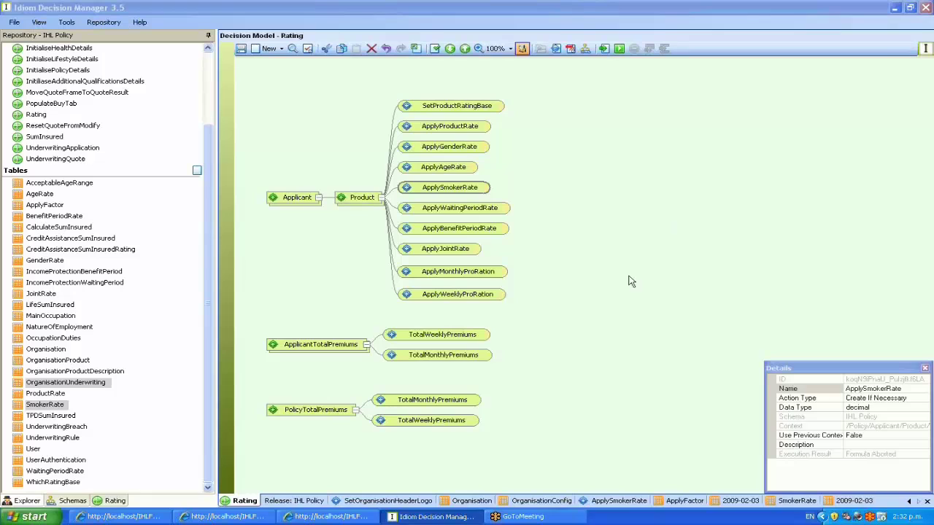
left_click_drag(318, 410, 315, 467)
left_click_drag(322, 349, 324, 409)
left_click(541, 319)
left_click_drag(467, 295, 465, 356)
left_click_drag(440, 276, 440, 318)
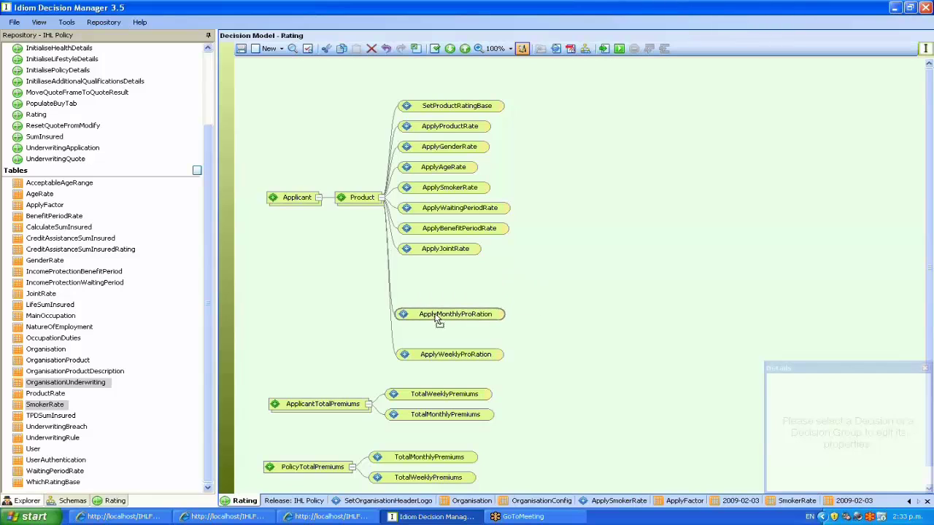
left_click(550, 294)
left_click_drag(458, 358, 462, 341)
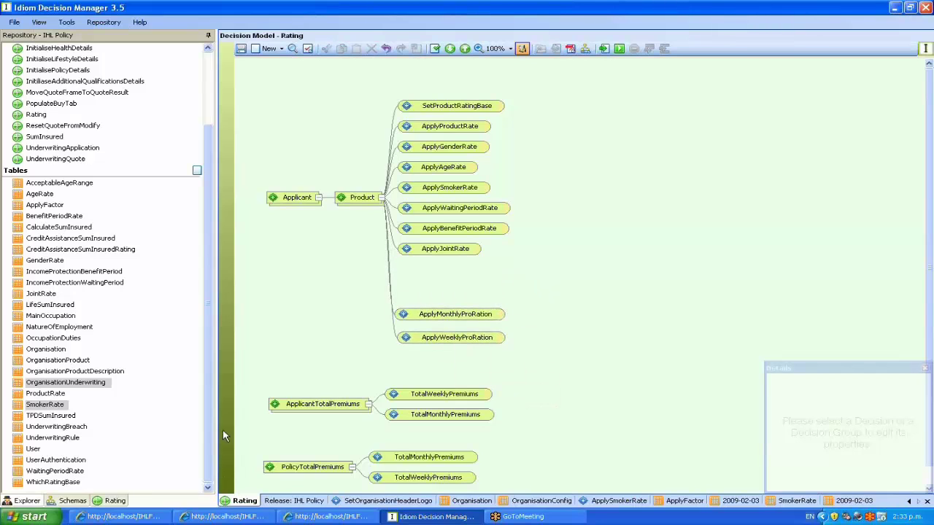
left_click(76, 502)
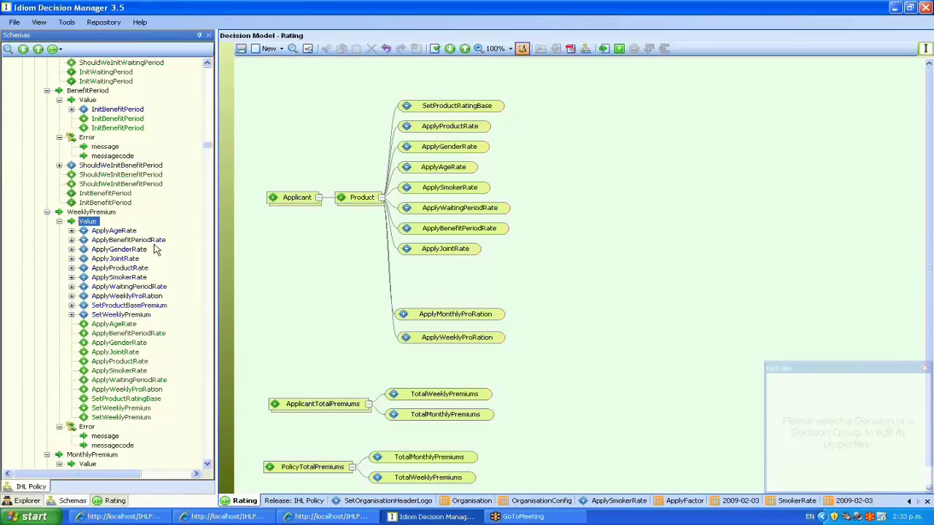
Add a new decision named DoubleIt to the Rating model and attach it under Product
right_click(417, 276)
left_click(454, 284)
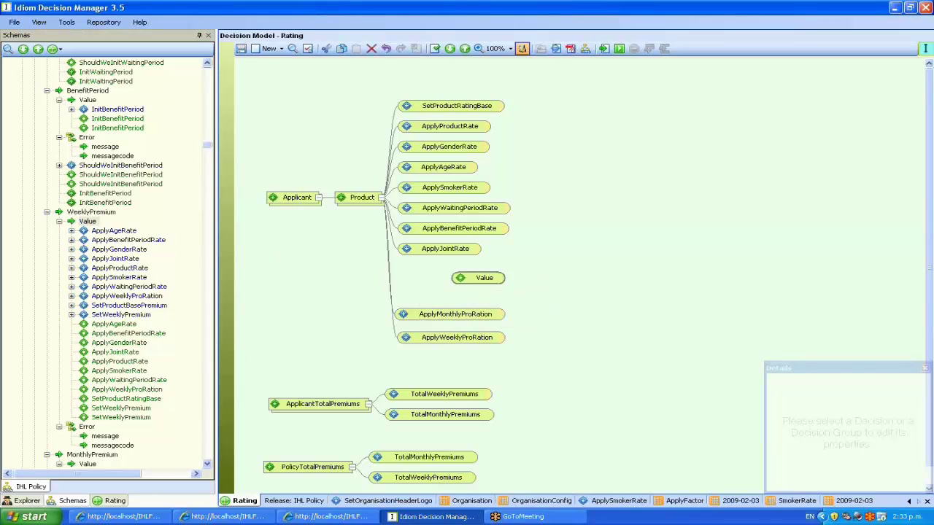
type("Double")
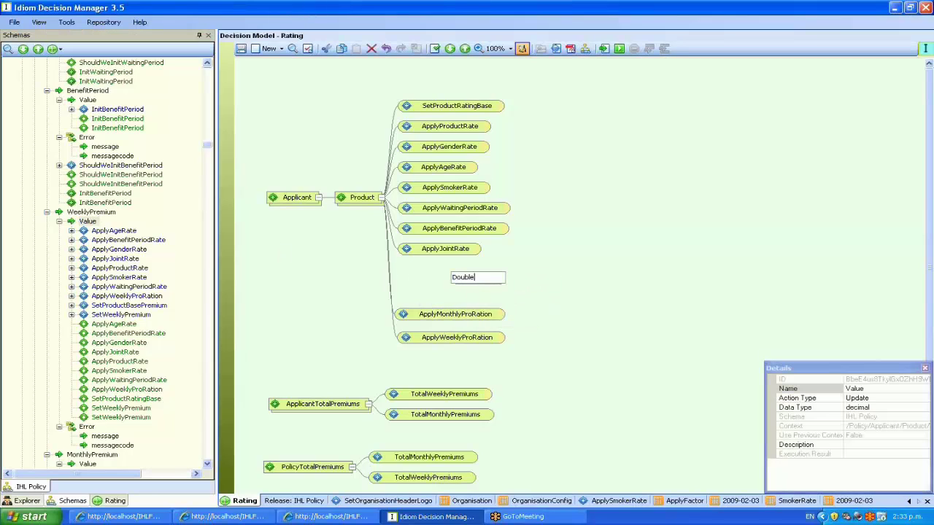
type("It")
key("Return")
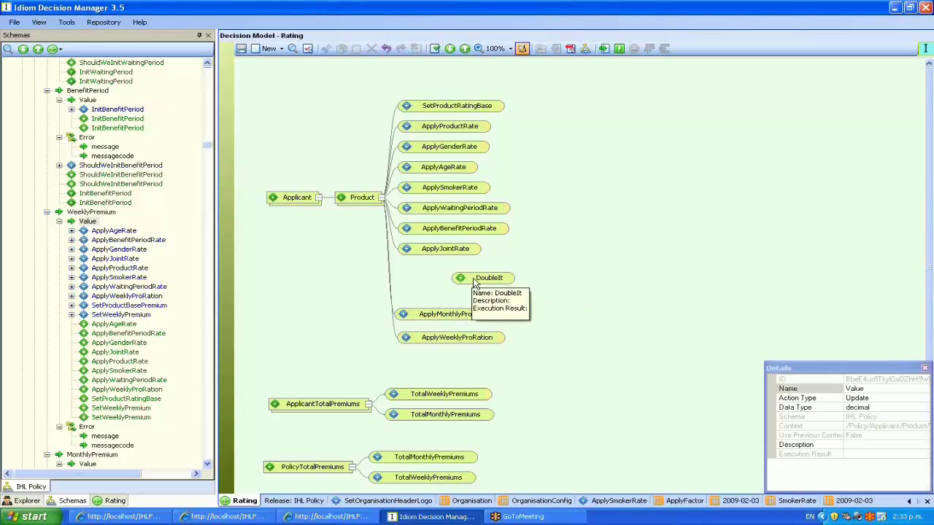
left_click_drag(483, 279, 424, 289)
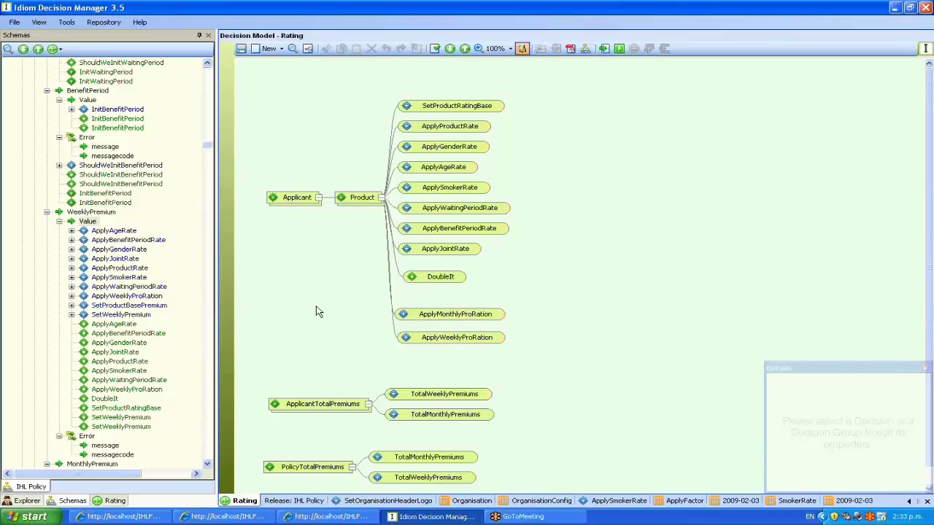
Start a new formula for the DoubleIt decision
right_click(427, 281)
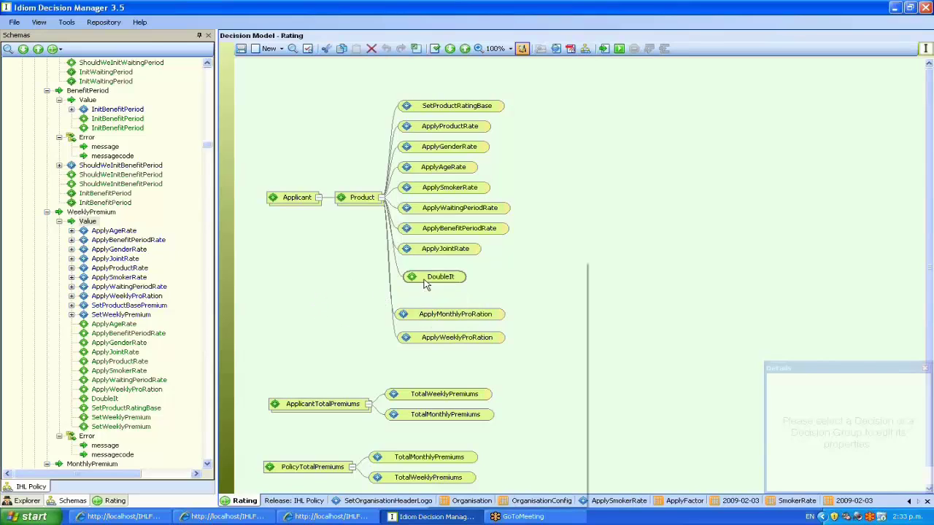
mouse_move(522, 349)
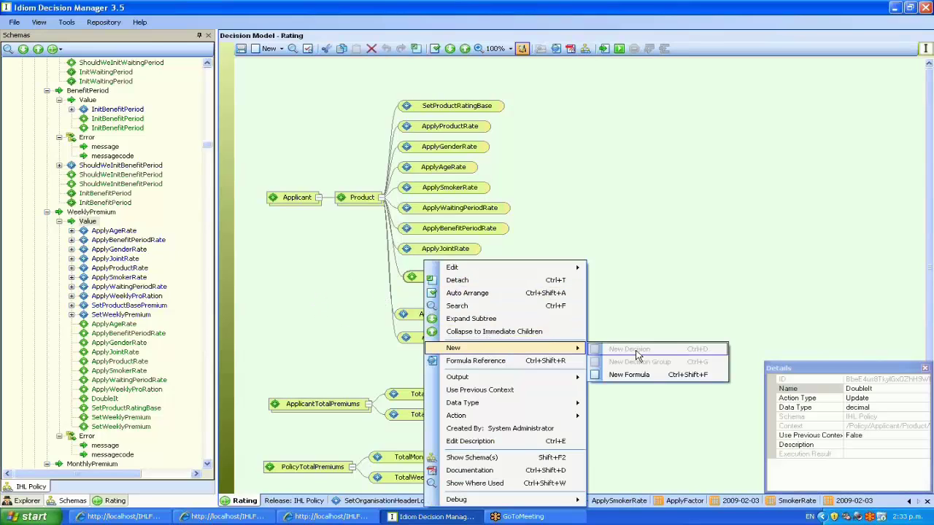
left_click(629, 375)
Confirm the new formula and place WeeklyPremium/Value into it as a node
left_click(518, 330)
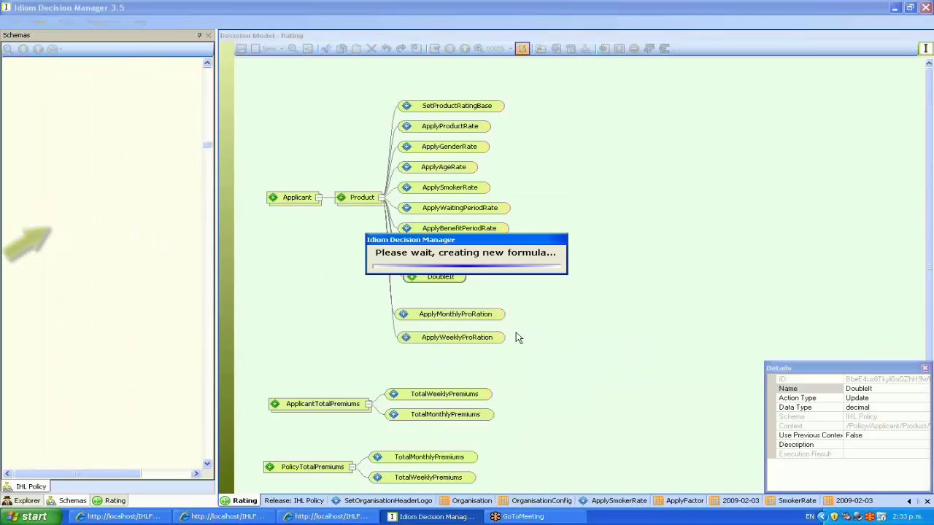
left_click(88, 221)
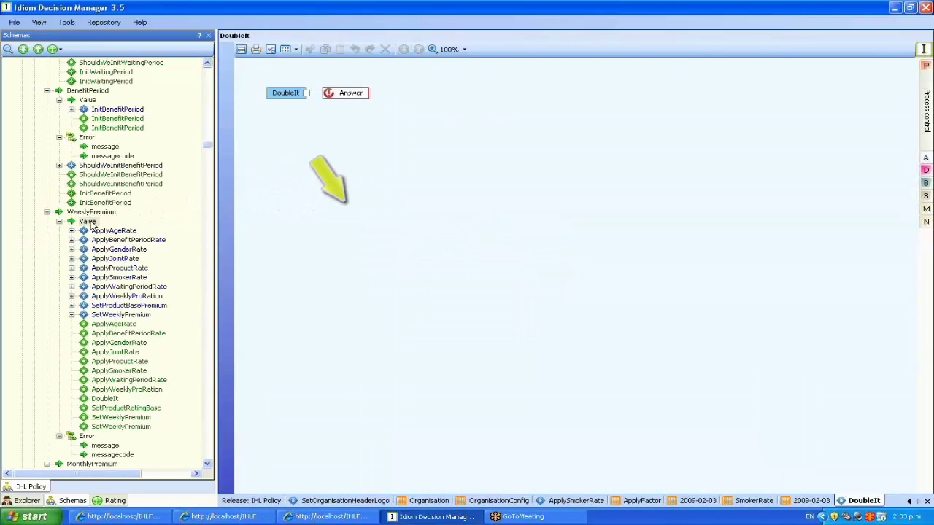
left_click_drag(88, 222, 396, 167)
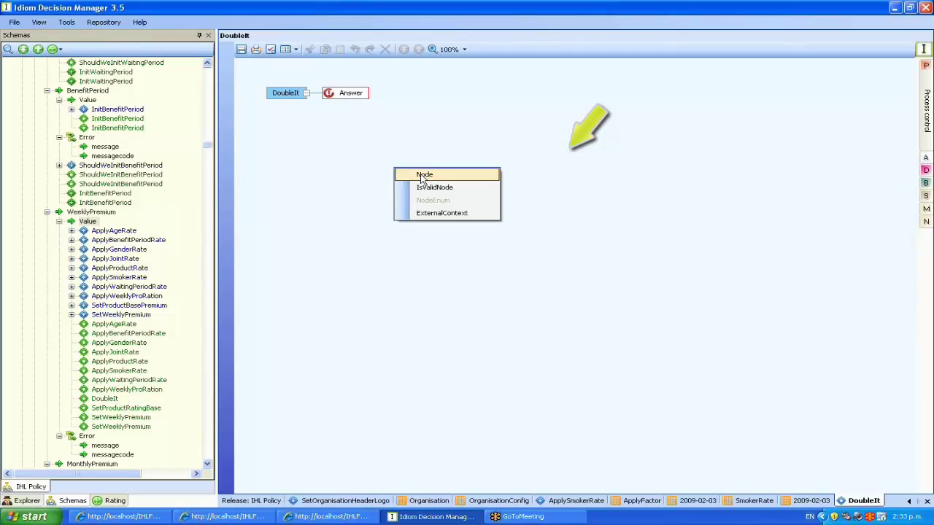
left_click(417, 173)
Multiply the weekly premium value by 2, connect it to Answer, and return to Rating
left_click(926, 158)
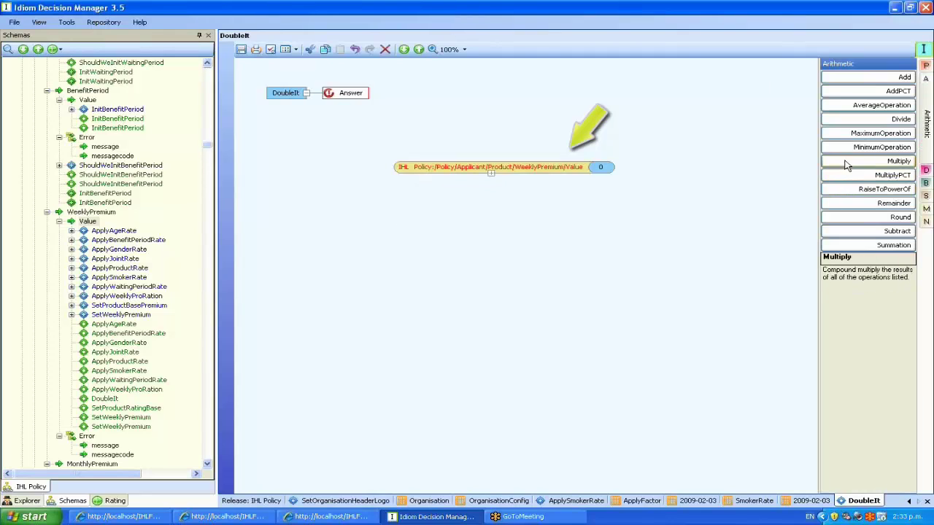
left_click_drag(846, 164, 407, 231)
left_click_drag(458, 168, 559, 246)
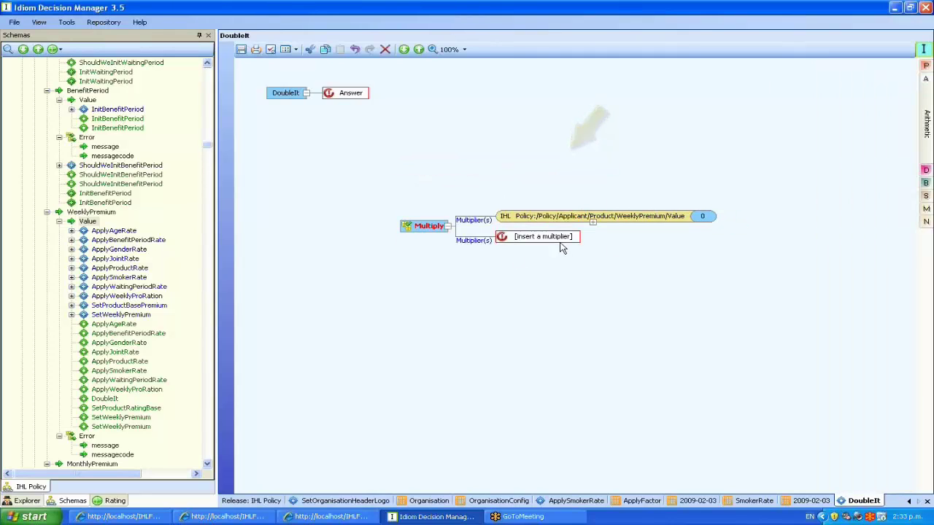
type("2")
key("Return")
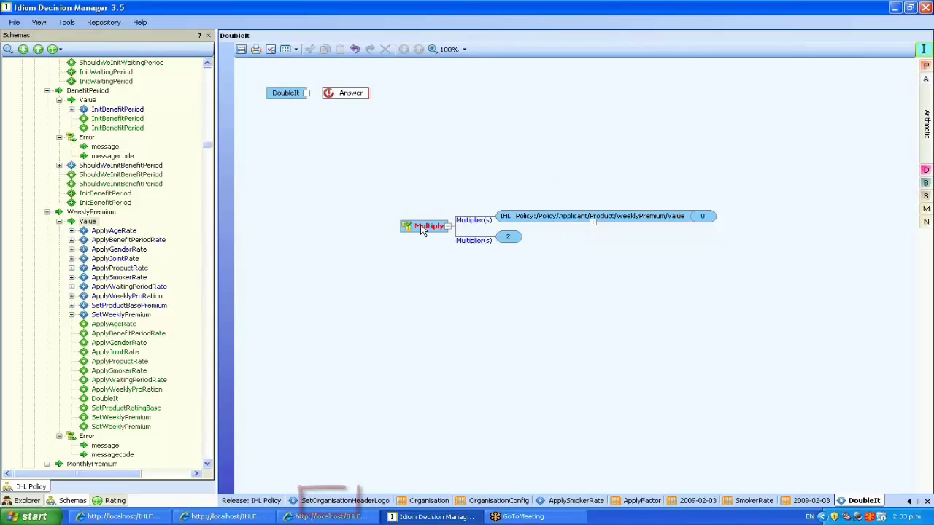
left_click_drag(416, 226, 358, 100)
left_click(242, 51)
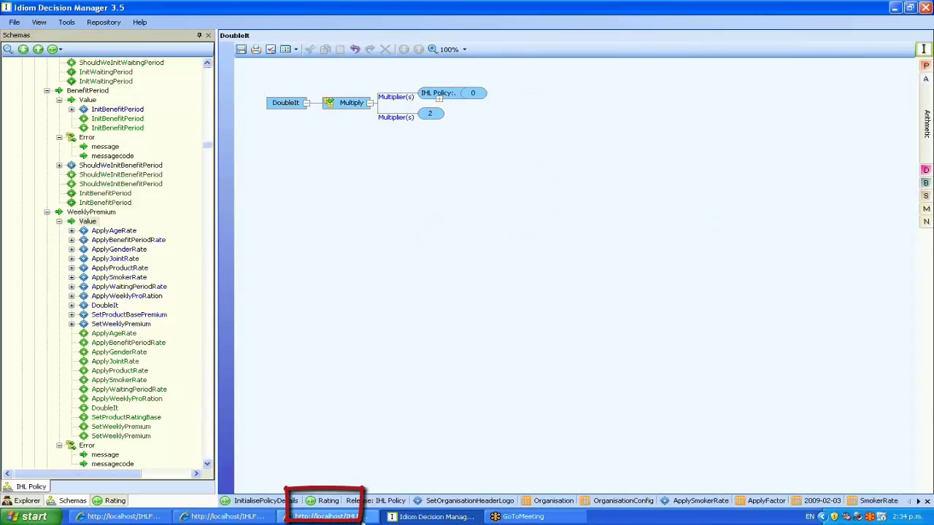
left_click(322, 502)
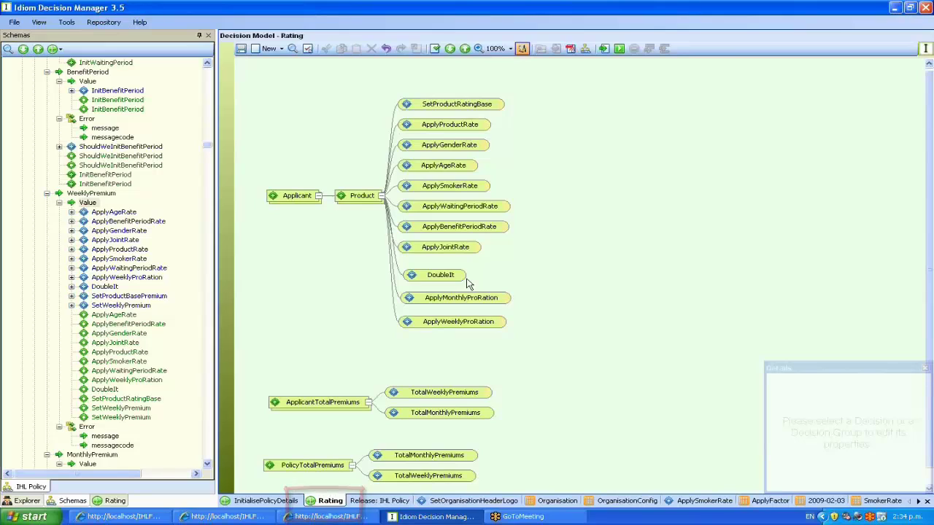
Snap DoubleIt, ApplyMonthlyProRation and ApplyWeeklyProRation into alignment in the Product column
left_click(441, 271)
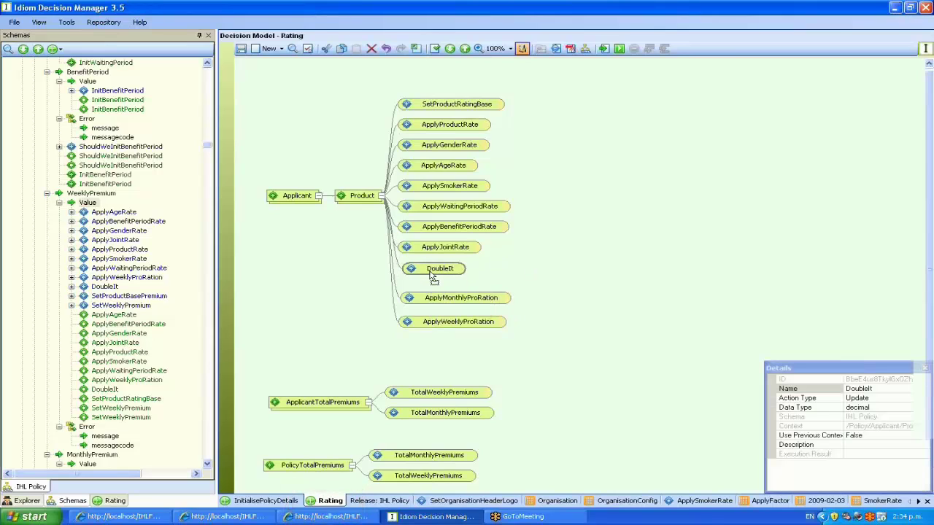
left_click(437, 297)
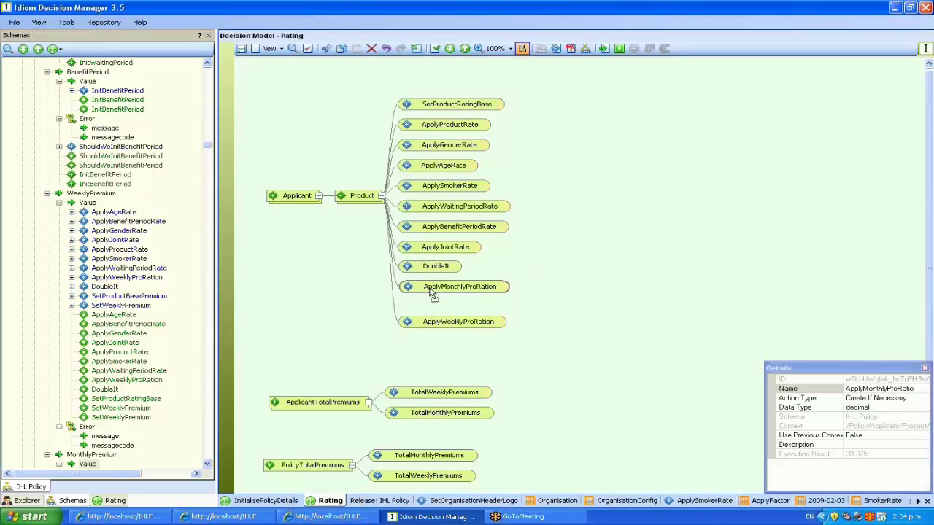
left_click(448, 326)
left_click(527, 340)
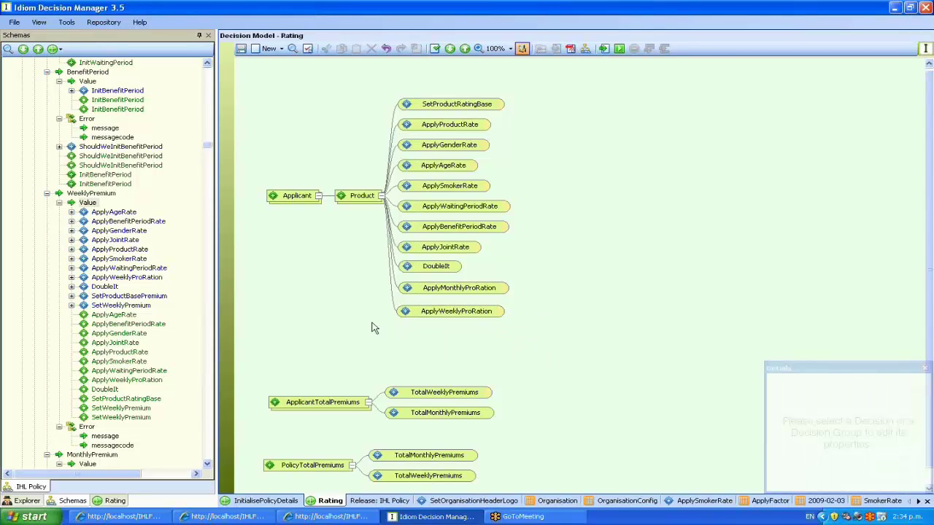
left_click(329, 516)
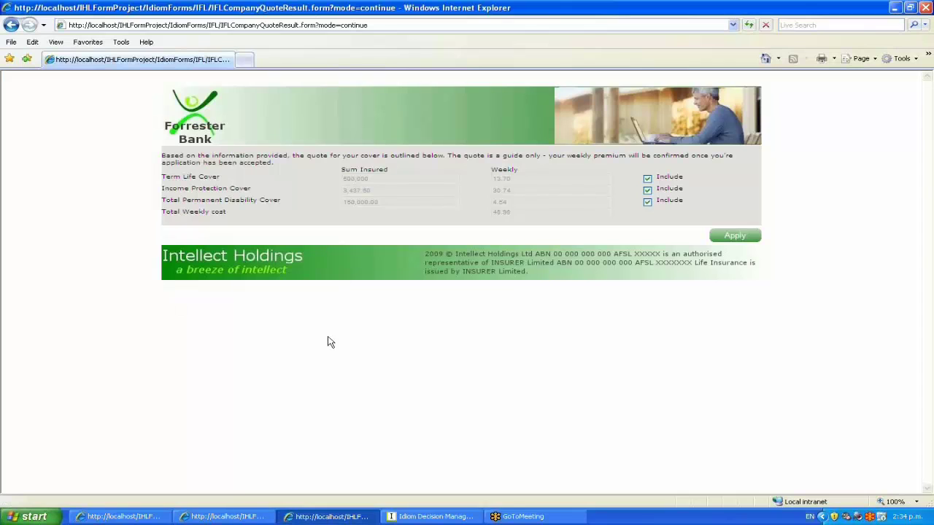
left_click_drag(513, 213, 494, 213)
left_click(432, 517)
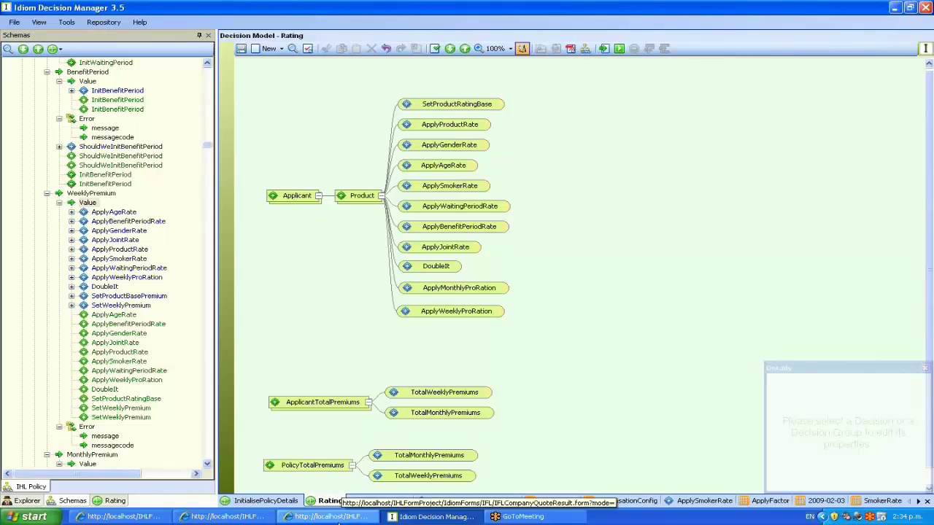
left_click(336, 518)
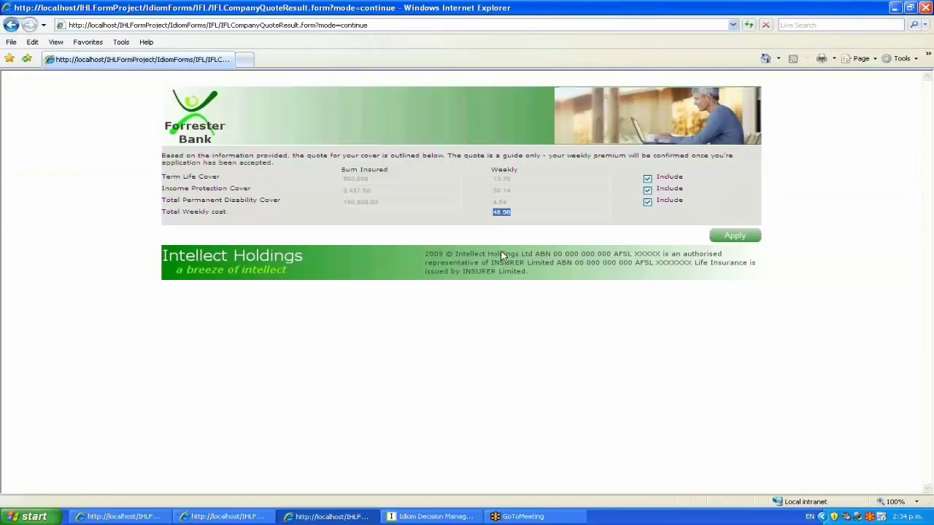
left_click(432, 516)
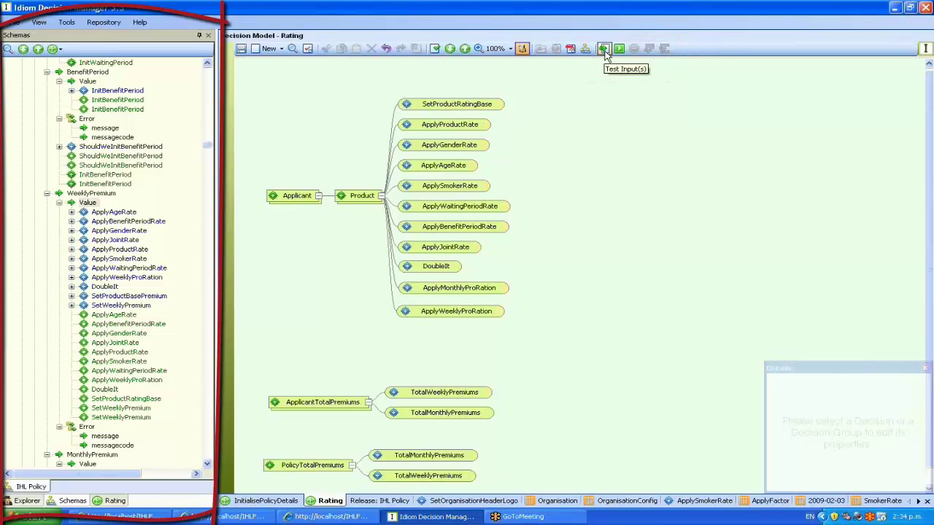
Load the ProductionRating test document in the Rating test panel
left_click(603, 48)
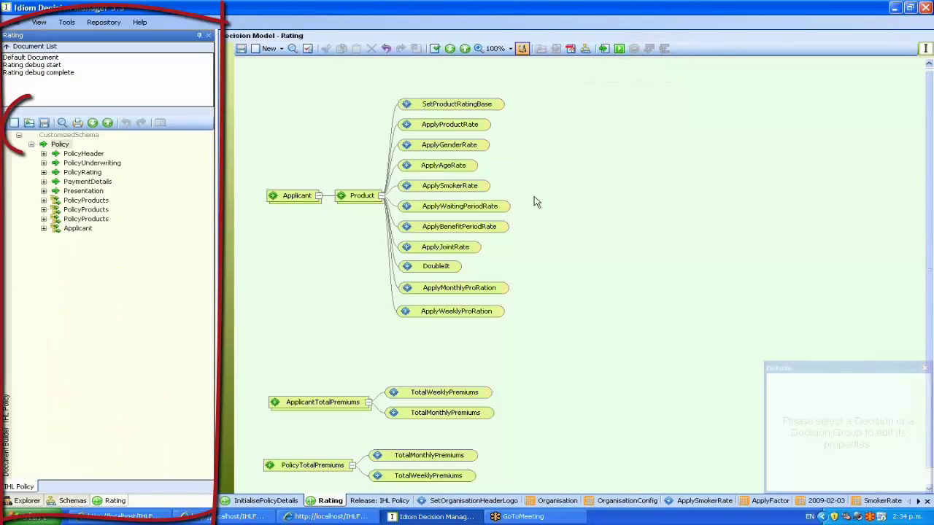
left_click(29, 123)
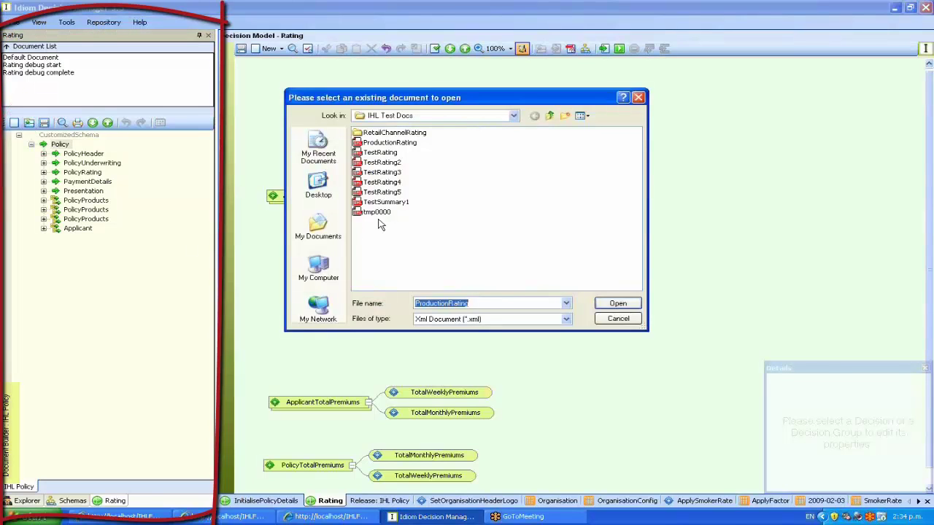
double_click(385, 144)
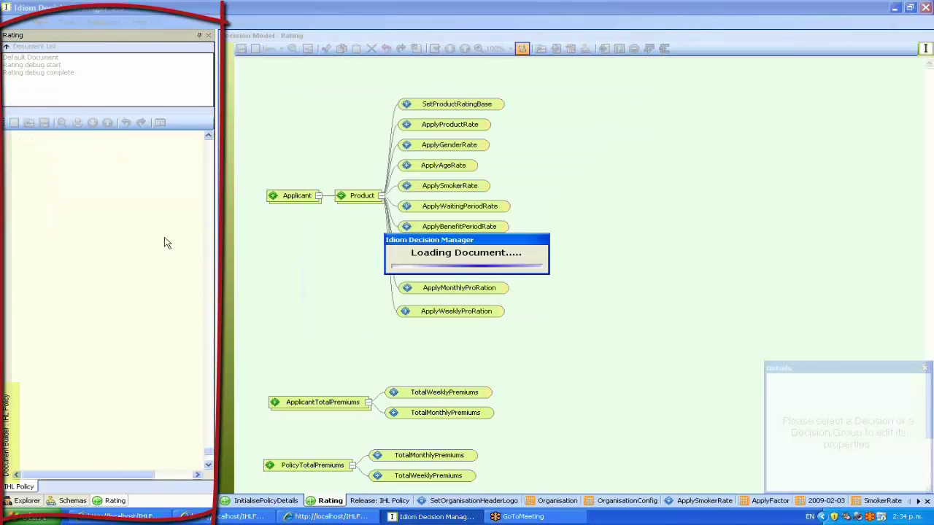
Collapse the test data tree back to the top-level Policy sections
left_click(208, 464)
left_click(208, 464)
scroll(146, 161, "up", 1)
left_click(80, 153)
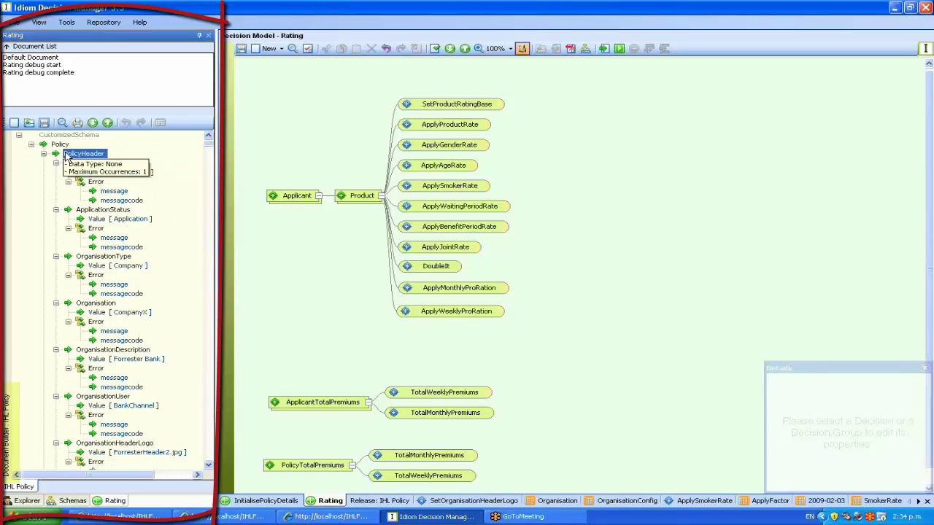
left_click(60, 144)
left_click(108, 122)
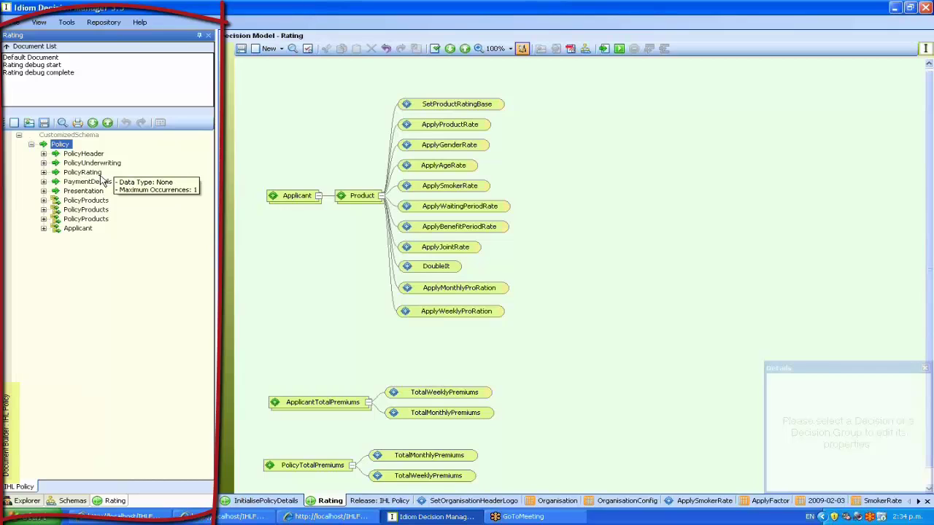
Expand Applicant > ApplicantRating > ApplicantTotalWeeklyPremium to show its Value of 48.98
left_click(44, 229)
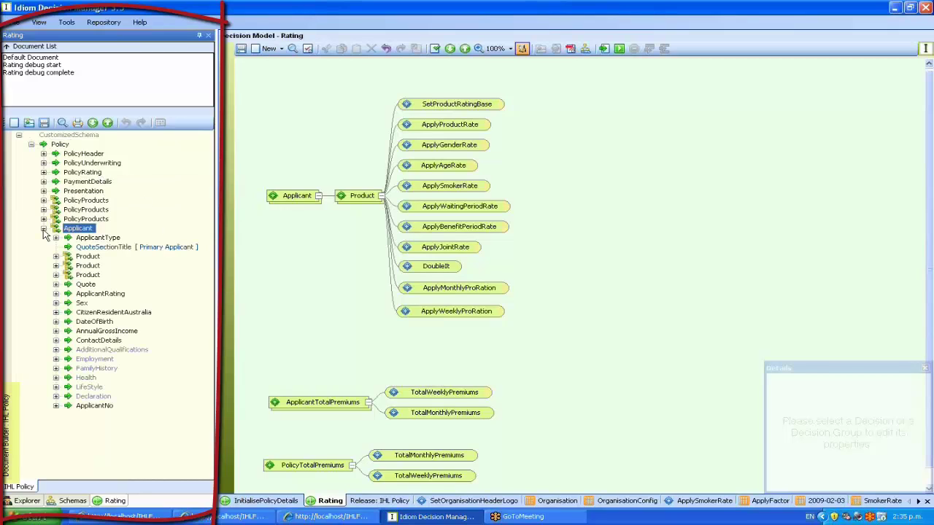
left_click(55, 294)
left_click(68, 313)
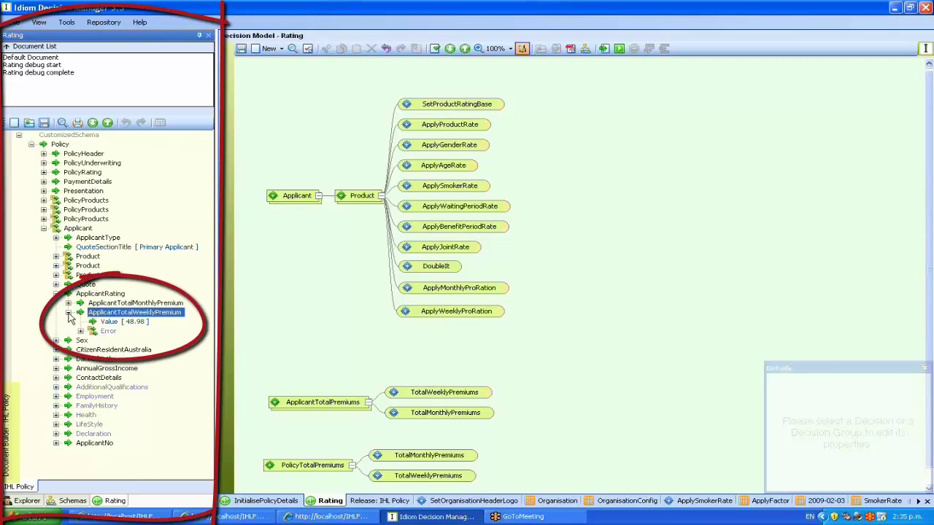
left_click(110, 322)
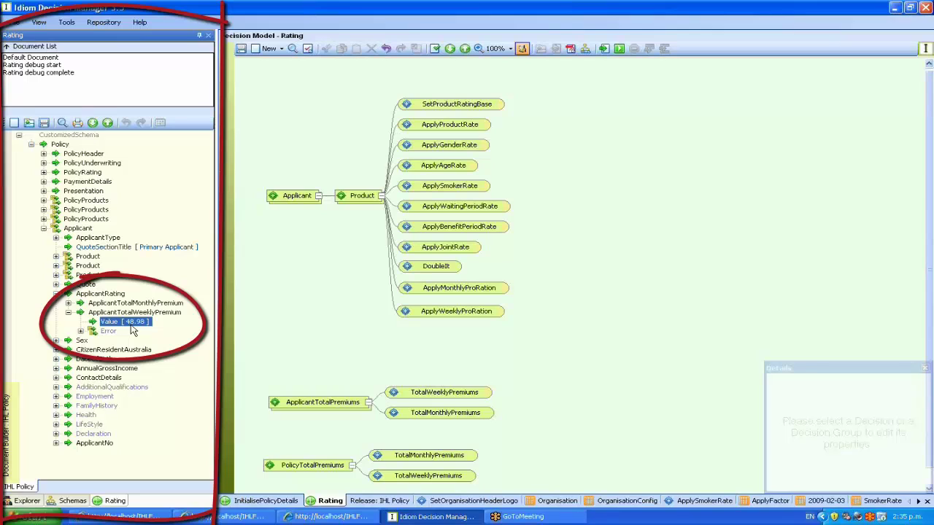
left_click(265, 333)
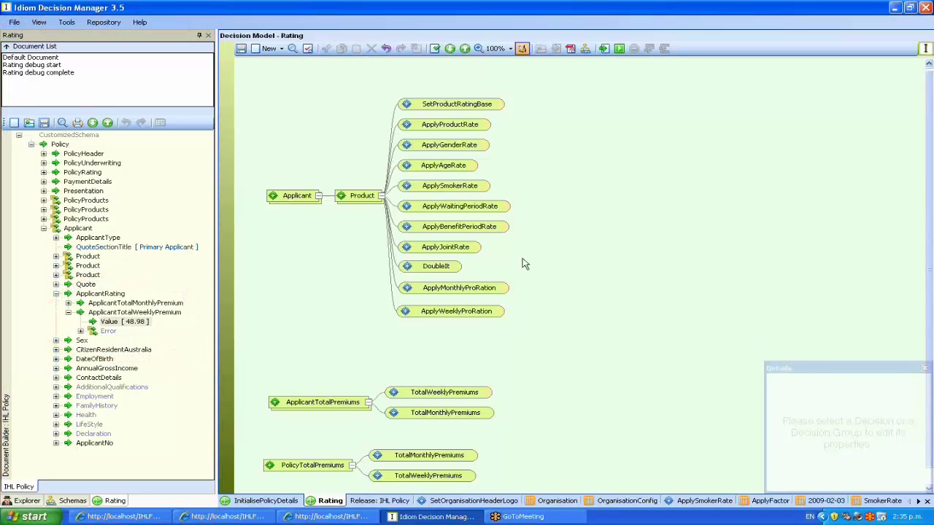
mouse_move(448, 271)
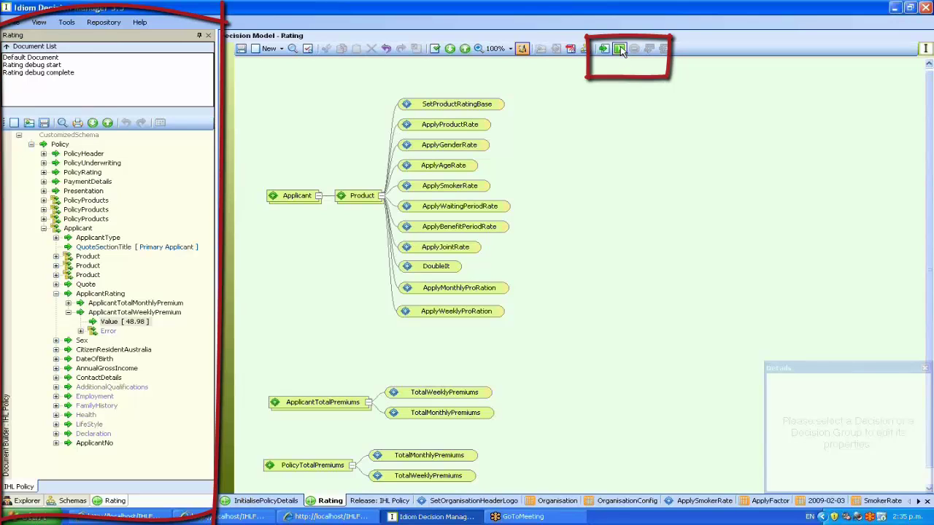
Rerun the rating test and confirm ApplicantTotalWeeklyPremium's Value is now 97.97
left_click(618, 50)
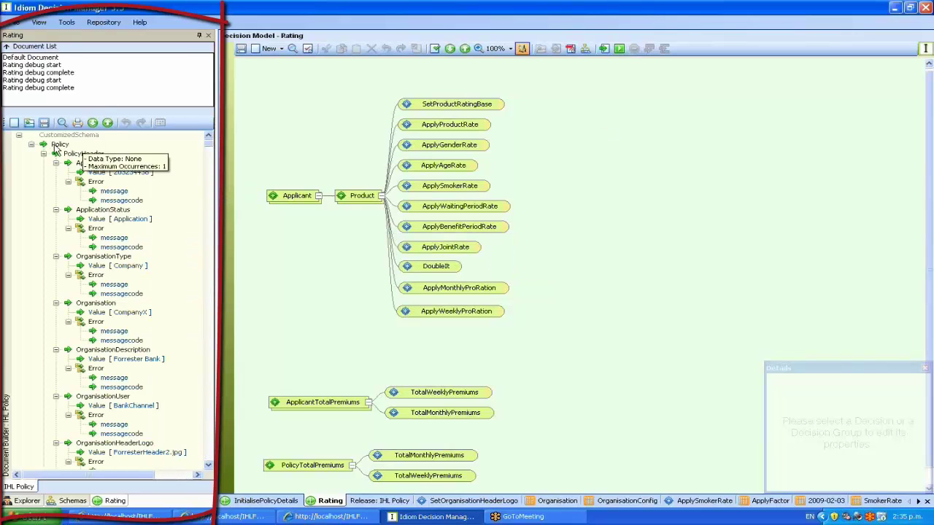
left_click(57, 146)
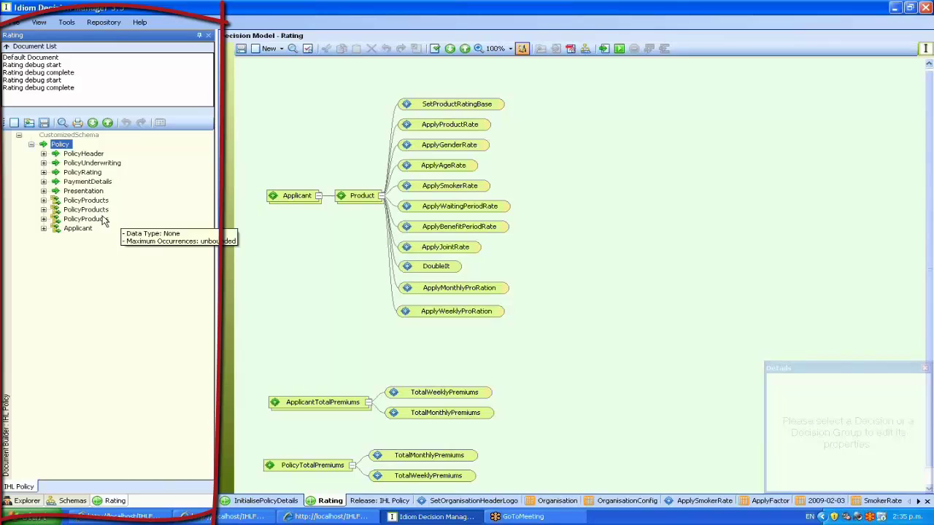
left_click(46, 230)
left_click(44, 228)
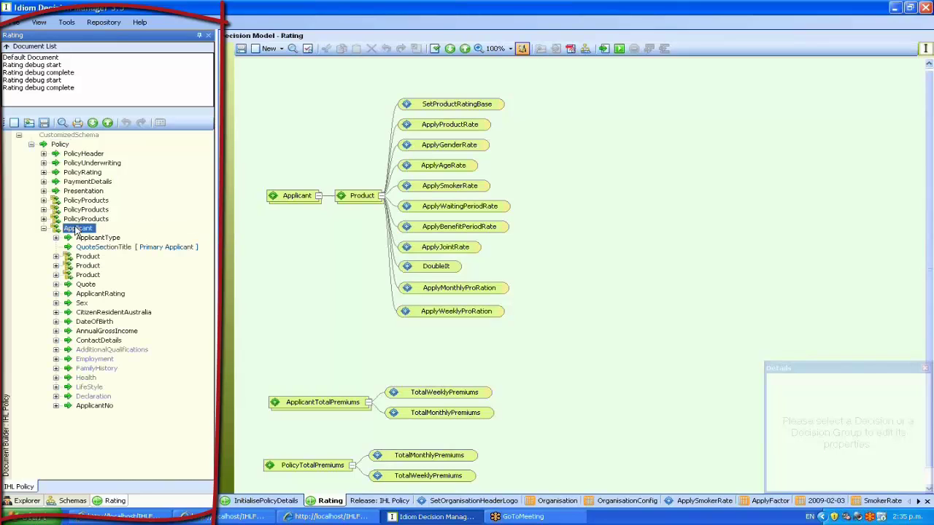
left_click(56, 294)
left_click(91, 313)
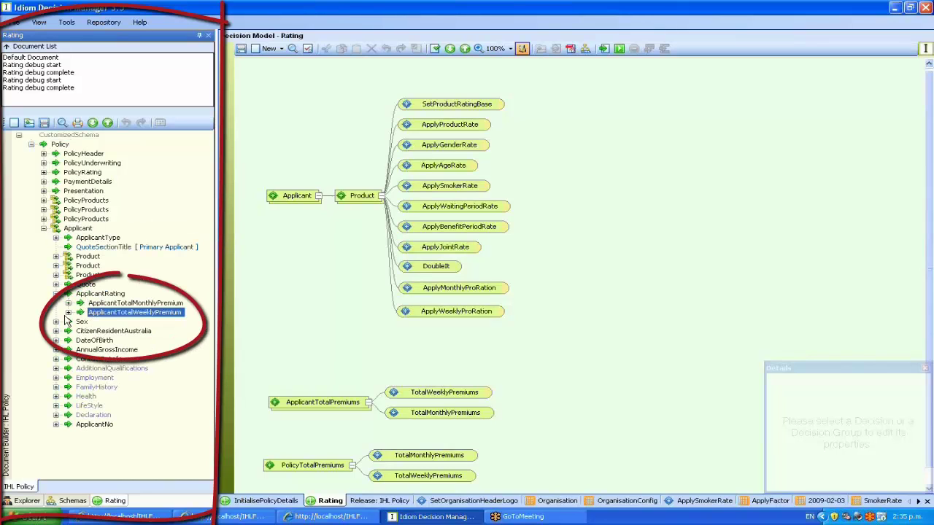
double_click(91, 313)
left_click(110, 322)
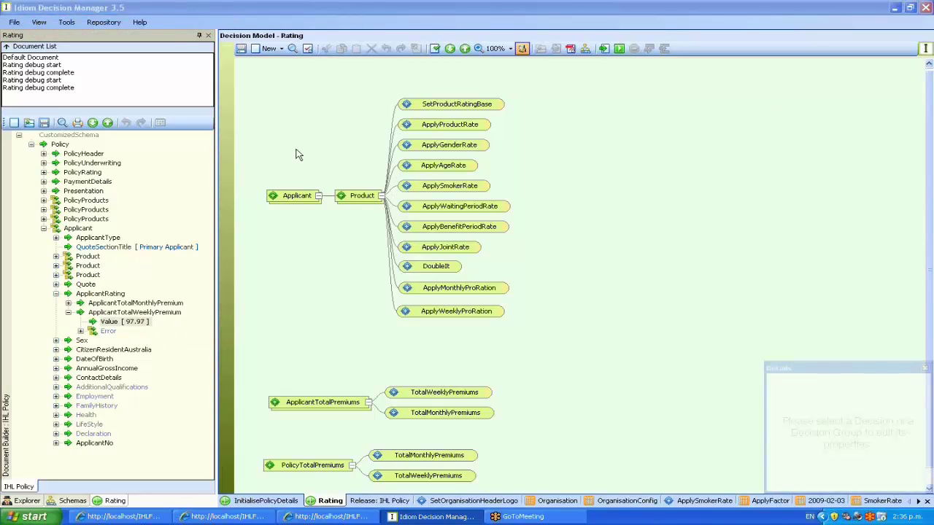
Batch-build only Rating from the IHL Policy release, excluding InitialisePolicyDetails
left_click(241, 50)
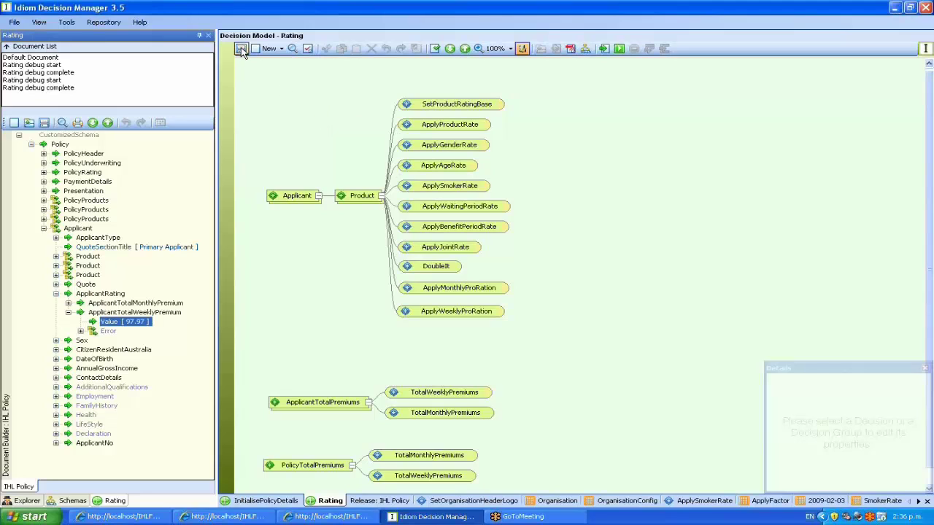
left_click(378, 502)
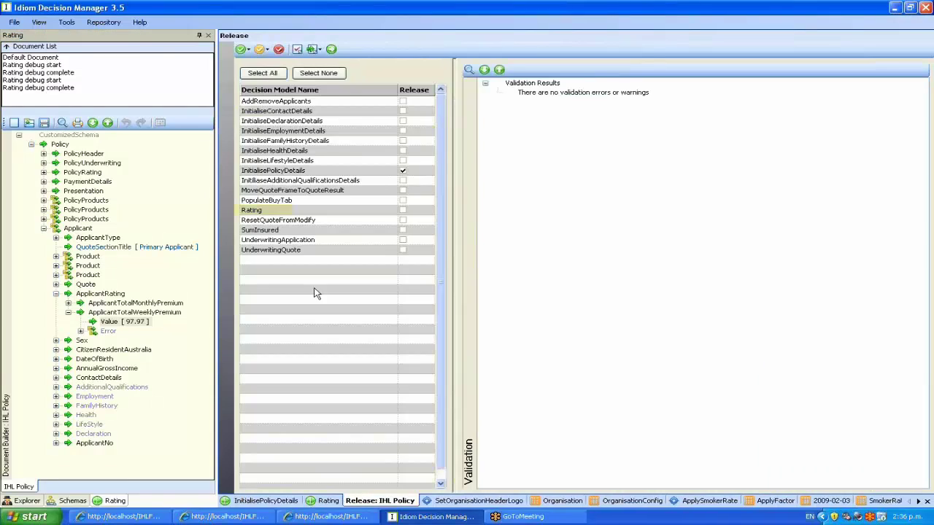
left_click(403, 171)
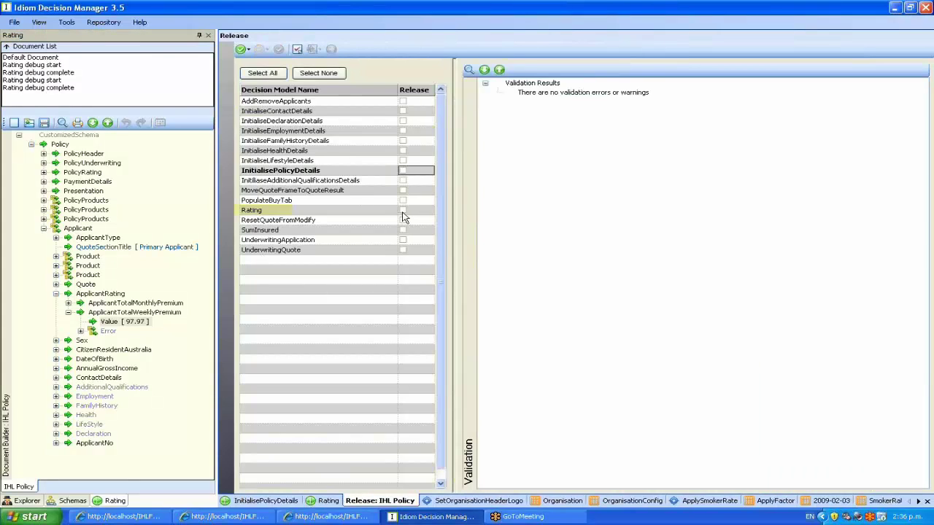
left_click(403, 210)
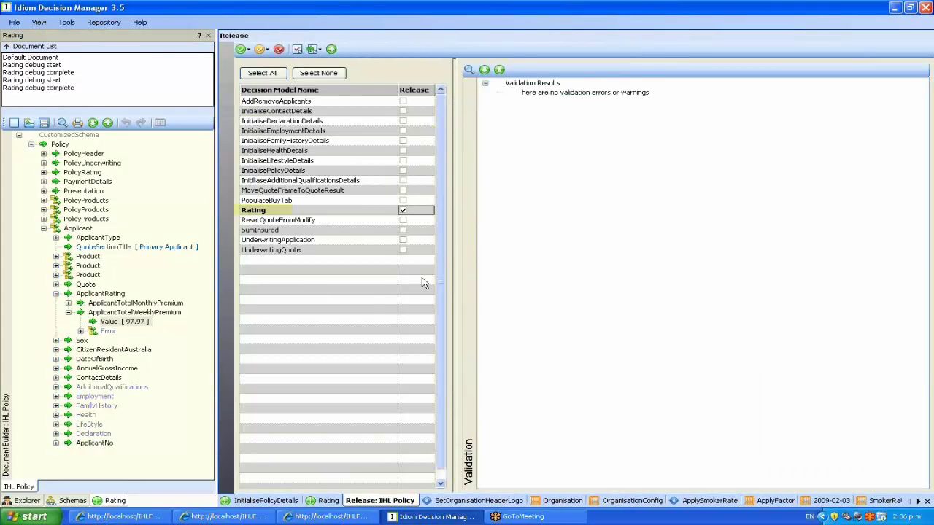
left_click(332, 49)
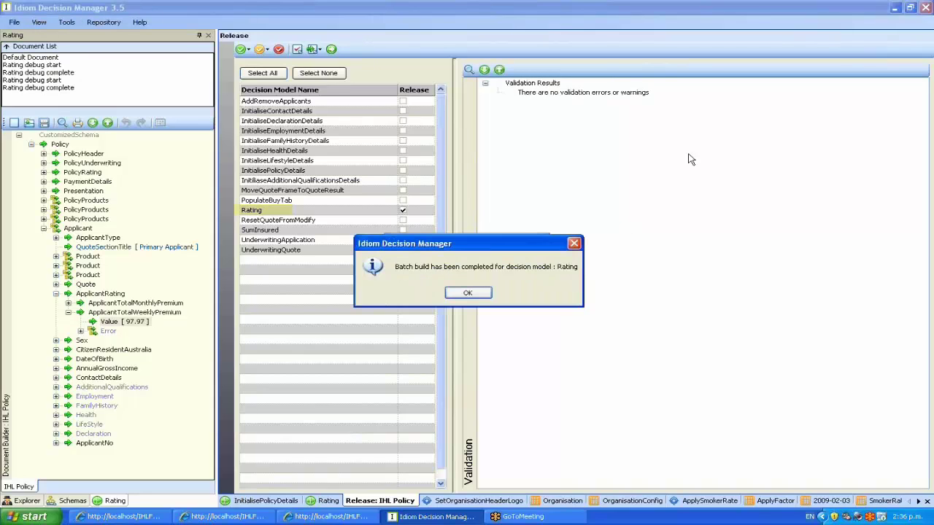
left_click(473, 293)
Launch Internet Explorer and log in to Intelli-Sure with the site username and password
key("alt+Tab")
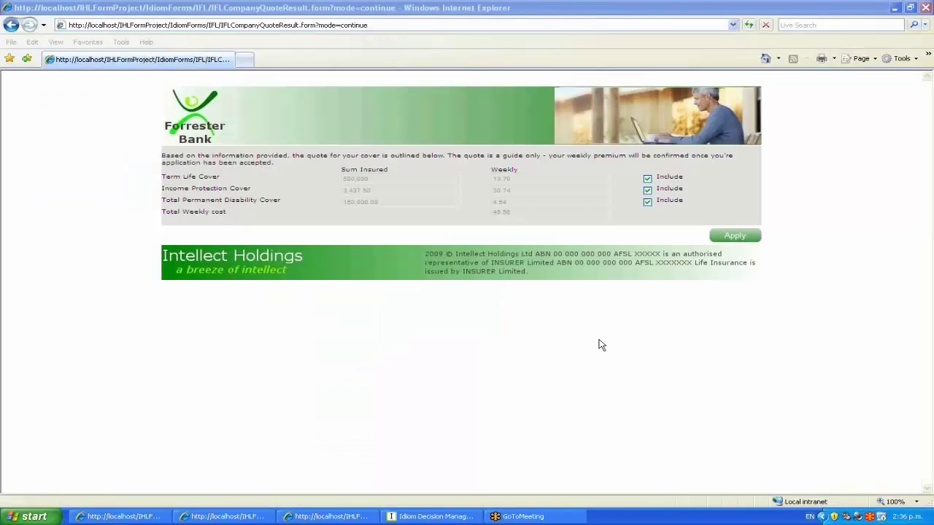
left_click(30, 517)
left_click(50, 273)
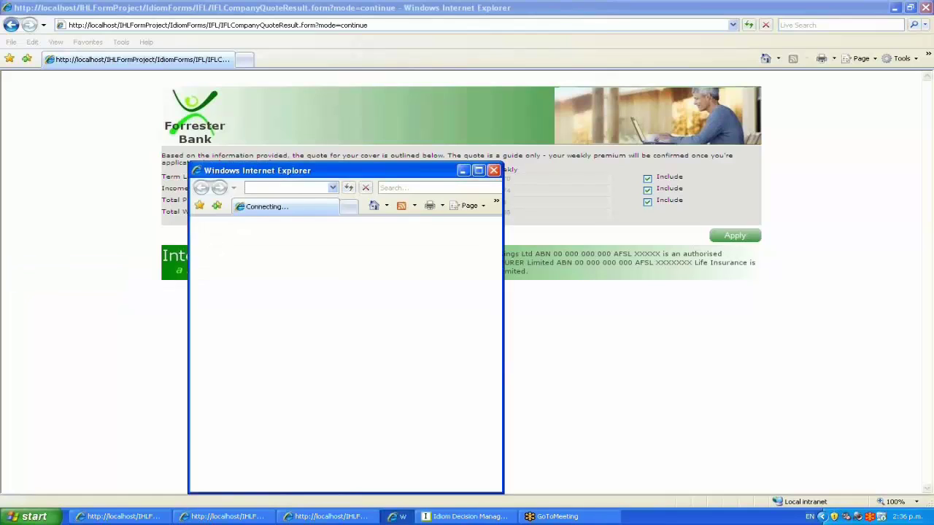
type("BankChannel")
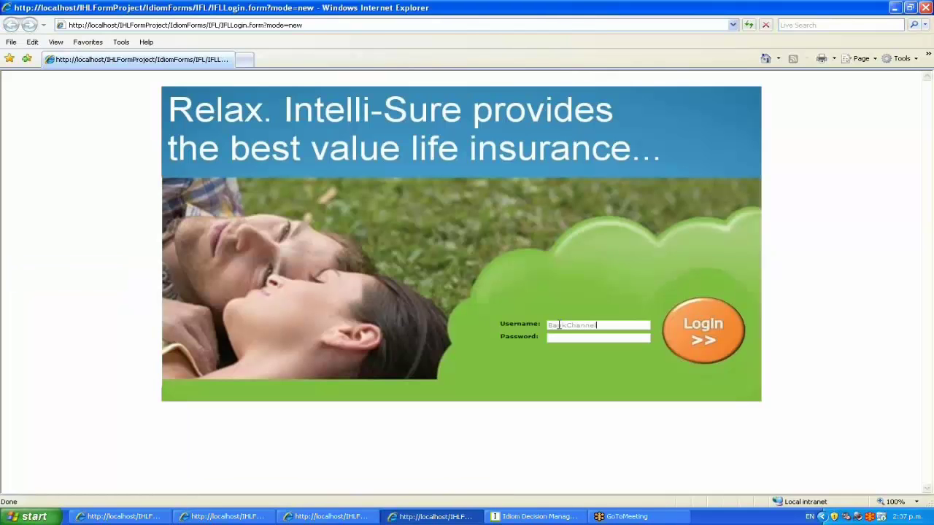
key("Tab")
key("Return")
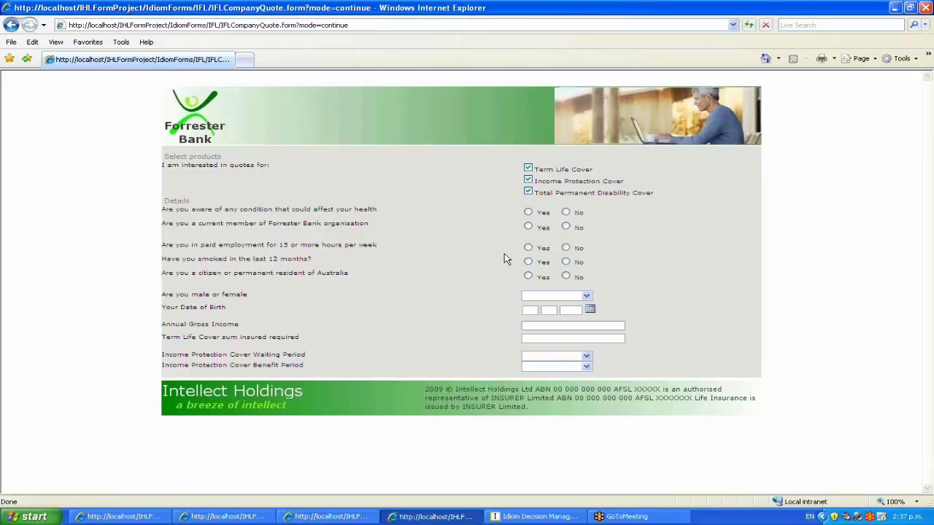
Answer No to health, Yes to membership, employment, smoking and citizenship, Male, and enter birth date
left_click(566, 212)
left_click(528, 226)
left_click(527, 248)
left_click(529, 263)
left_click(528, 275)
left_click(532, 297)
left_click(538, 307)
type("28041986")
type("55000")
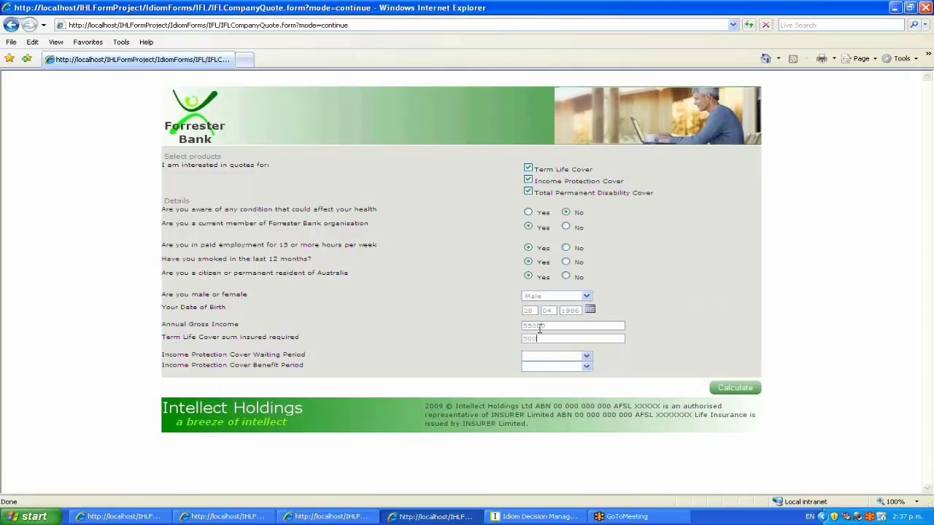
type("500000")
Choose a 30-day waiting period and 2-year benefit, then calculate the 97.97 weekly quote
key("Tab")
key("Down")
key("Tab")
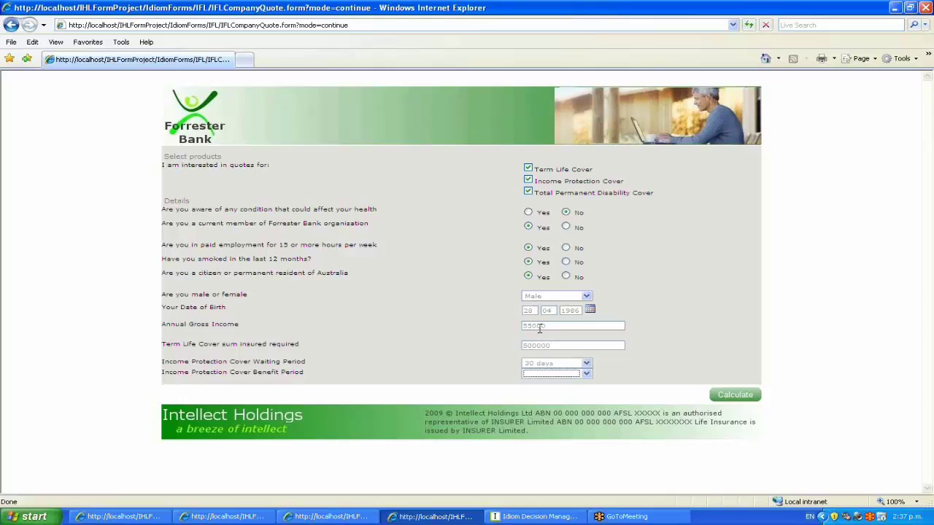
key("Down")
key("Return")
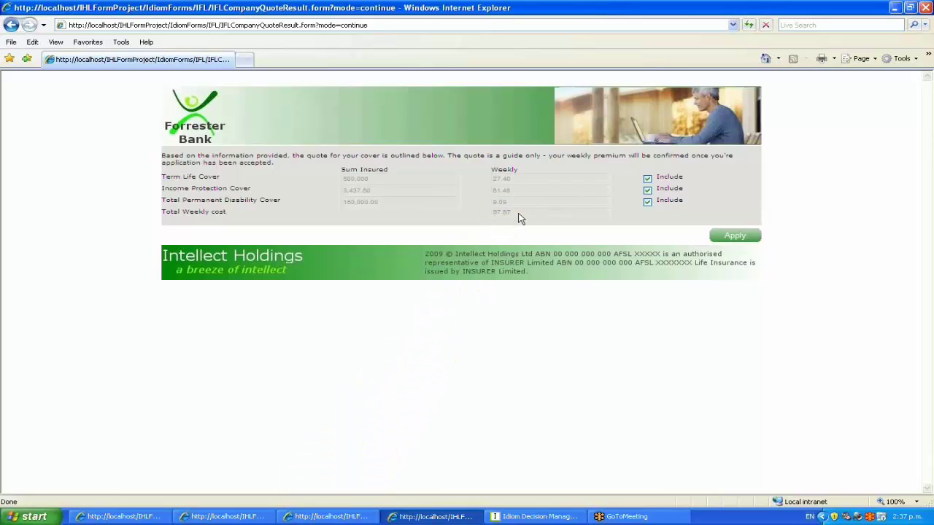
left_click_drag(494, 212, 512, 213)
left_click(515, 518)
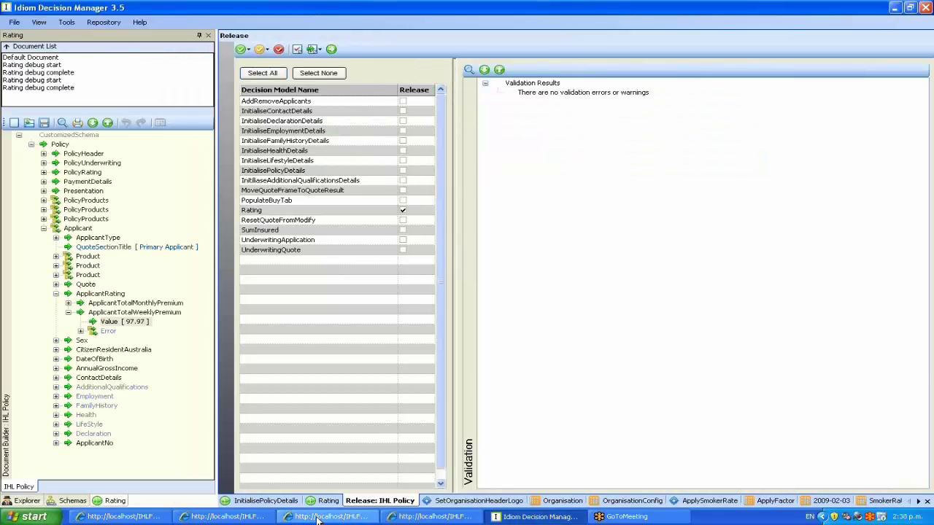
Show the Rating model and move the ApplicantTotalPremiums and PolicyTotalPremiums groups higher
left_click(325, 501)
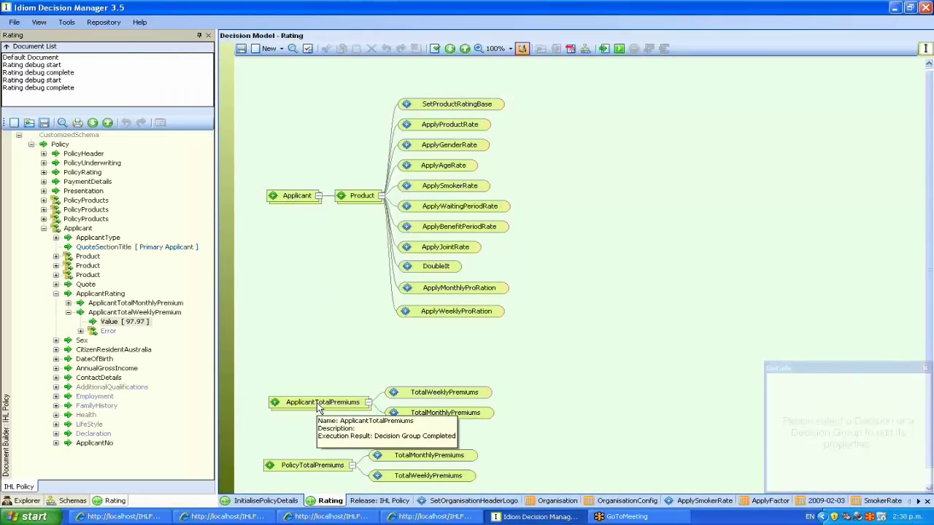
left_click_drag(315, 407, 315, 362)
left_click_drag(314, 466, 314, 409)
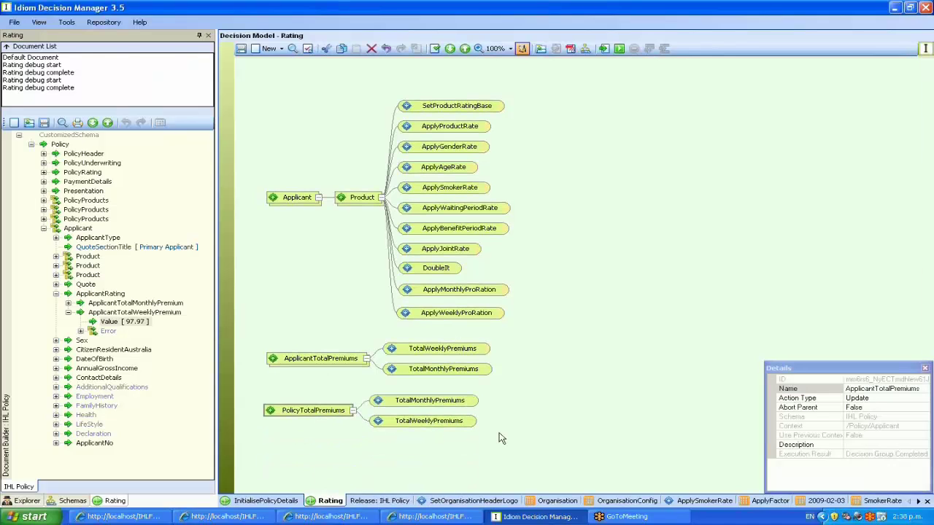
left_click(537, 344)
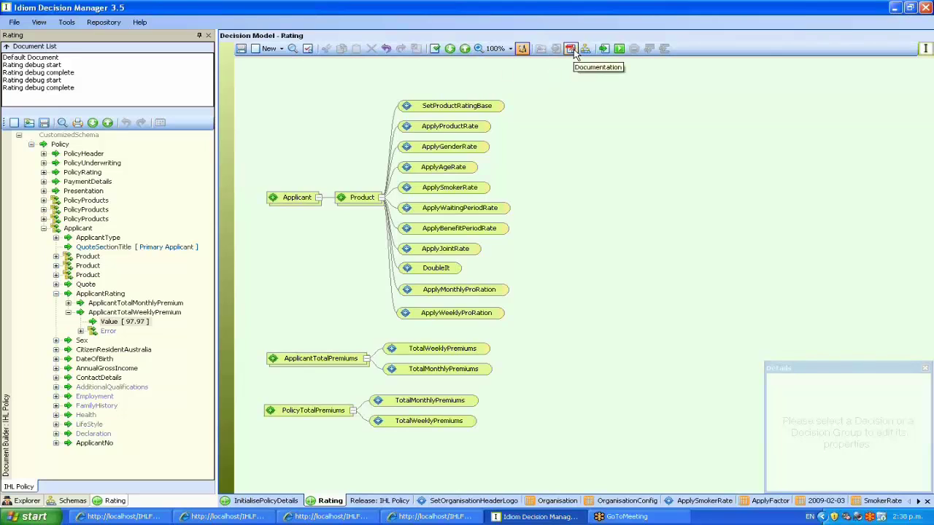
Generate the Rating documentation and view the DoubleIt formula details at 100% zoom
left_click(572, 49)
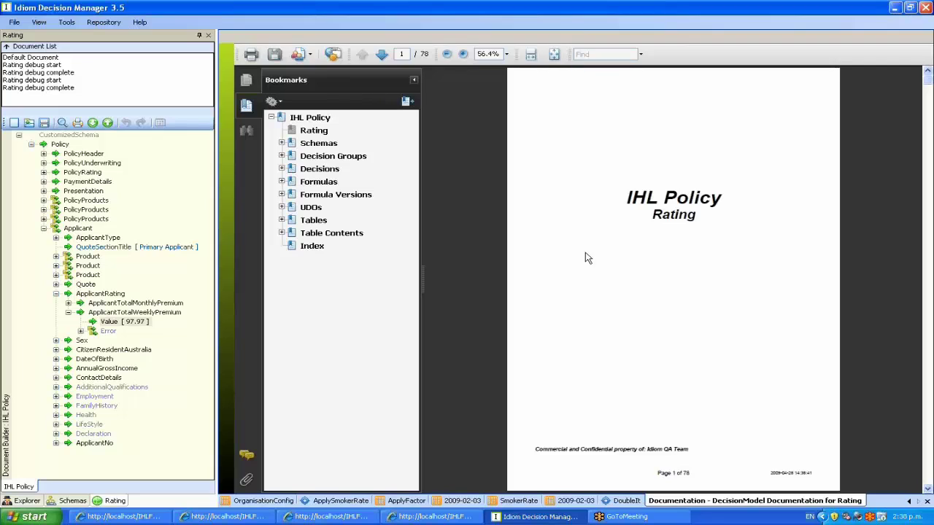
left_click(281, 182)
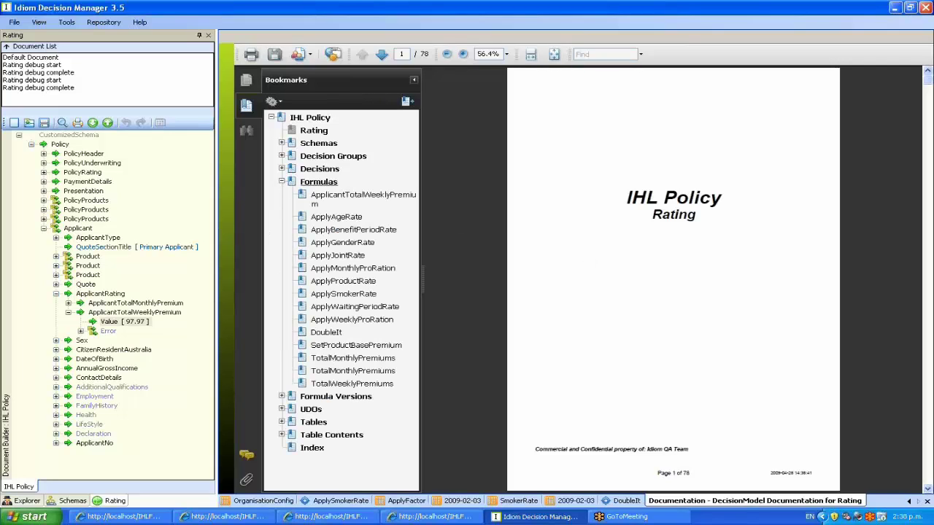
left_click(326, 333)
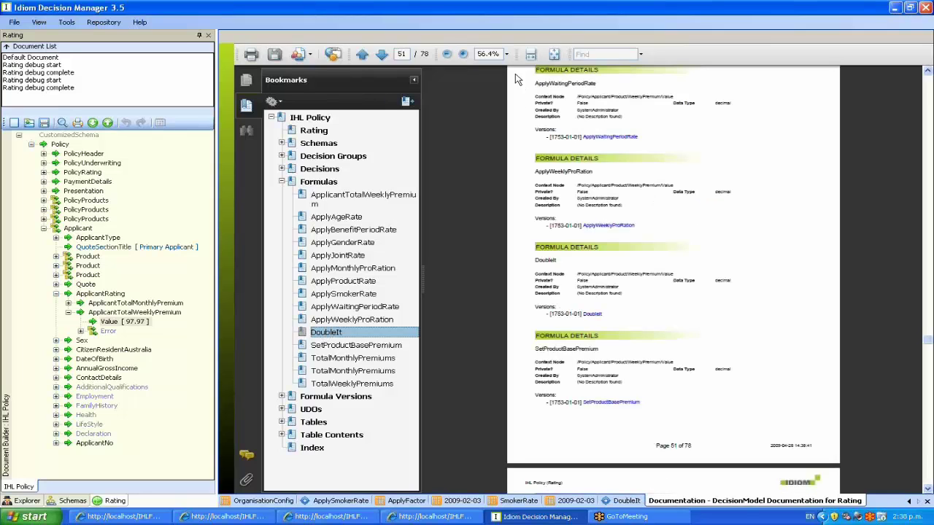
left_click(506, 54)
left_click(502, 122)
left_click(909, 501)
left_click(908, 501)
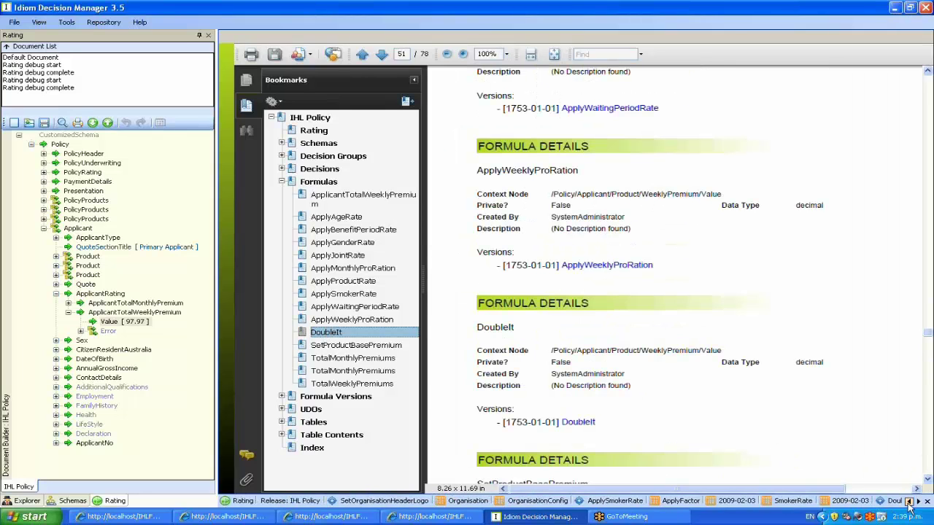
left_click(909, 501)
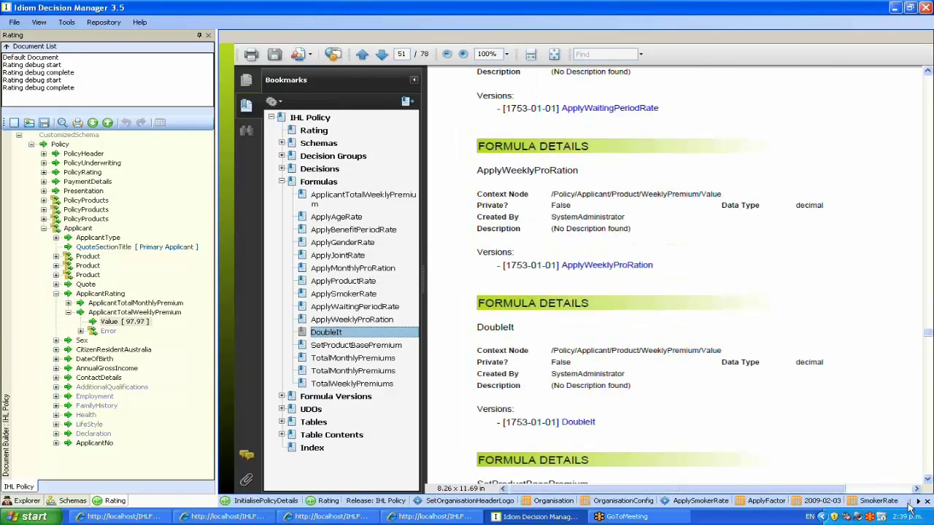
Open the DoubleIt formula version from the Rating model diagram
left_click(326, 502)
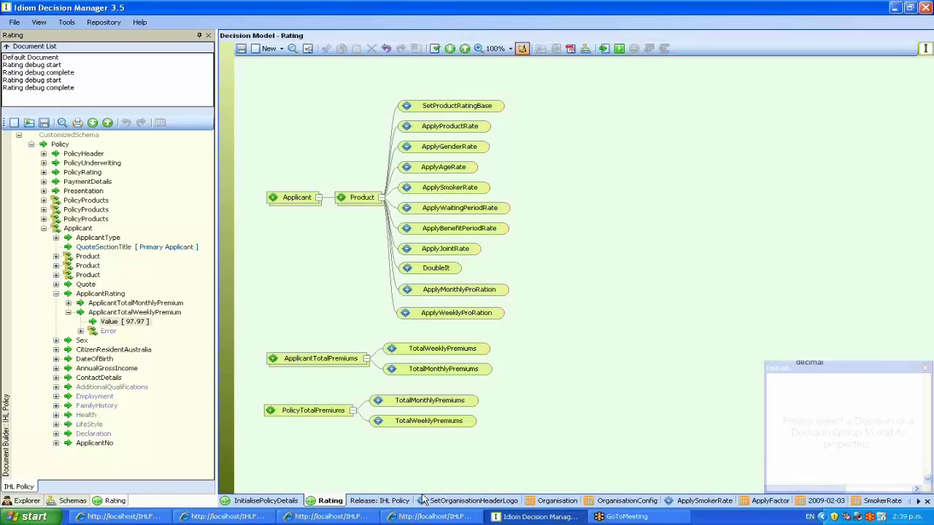
right_click(439, 271)
mouse_move(522, 348)
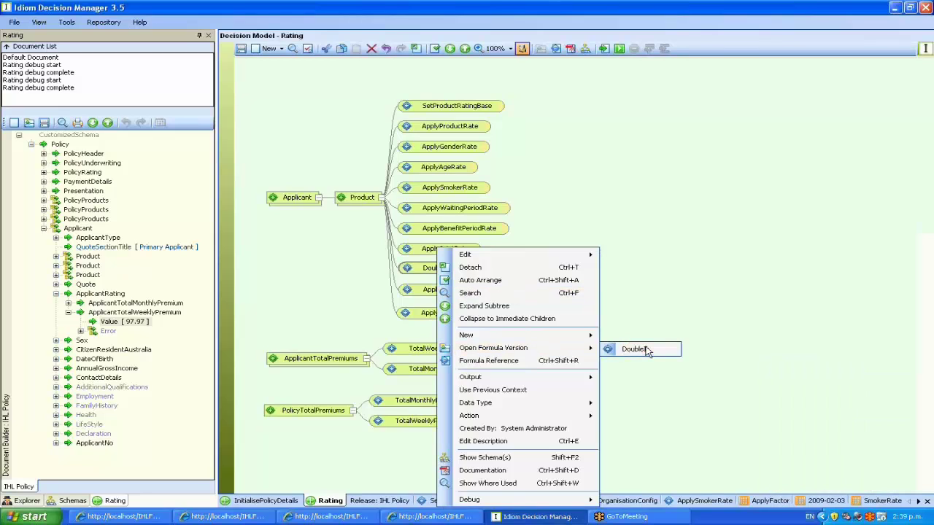
left_click(633, 349)
Display the DoubleIt formula in Tree View, postponing the system update restart
left_click(295, 49)
left_click(332, 77)
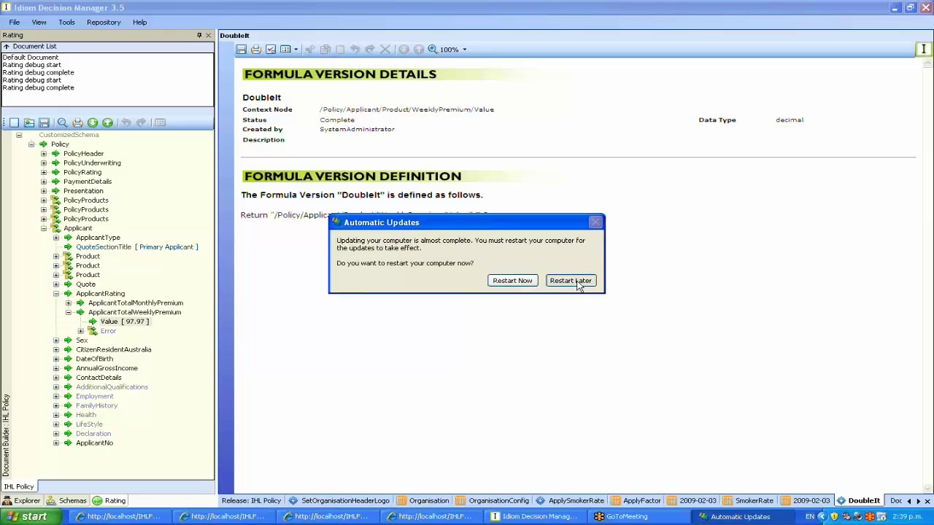
left_click(570, 285)
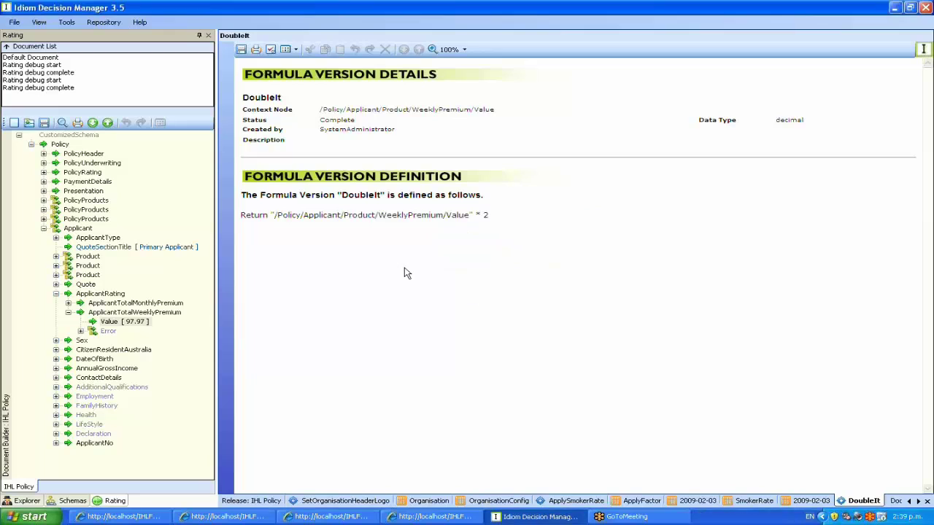
left_click(294, 49)
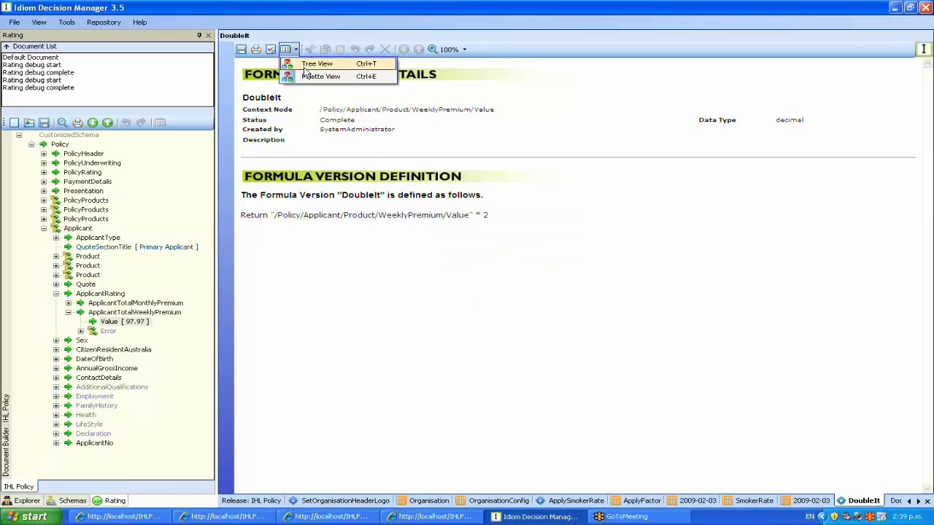
left_click(306, 64)
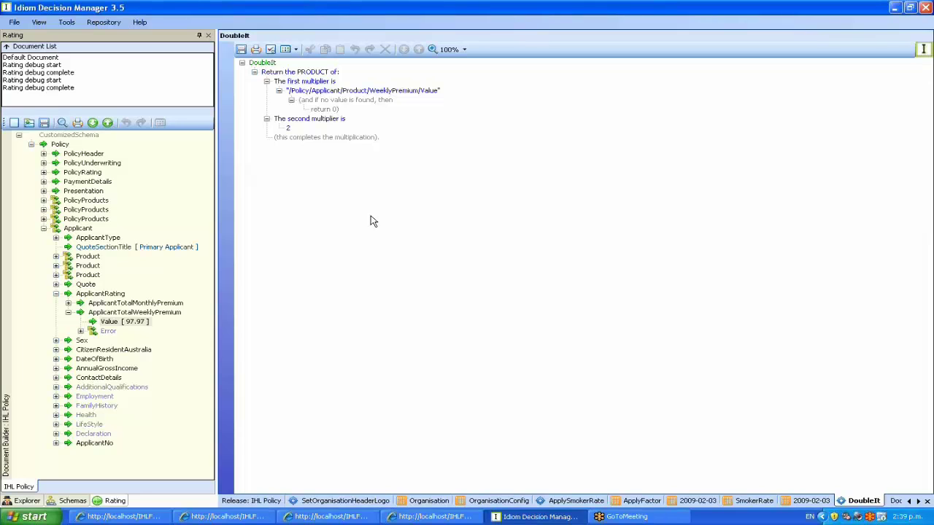
left_click(507, 517)
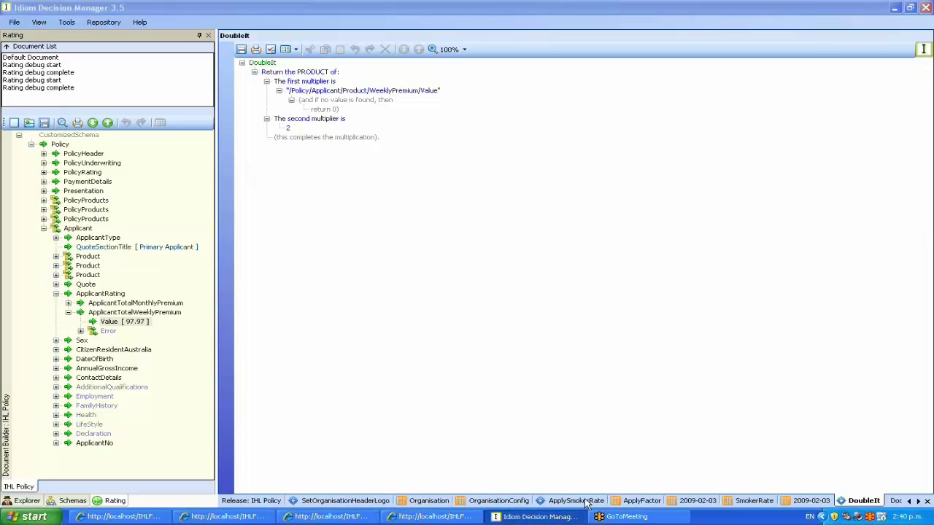
Return to the Forrester Bank quote result and apply for the quoted cover
left_click(434, 516)
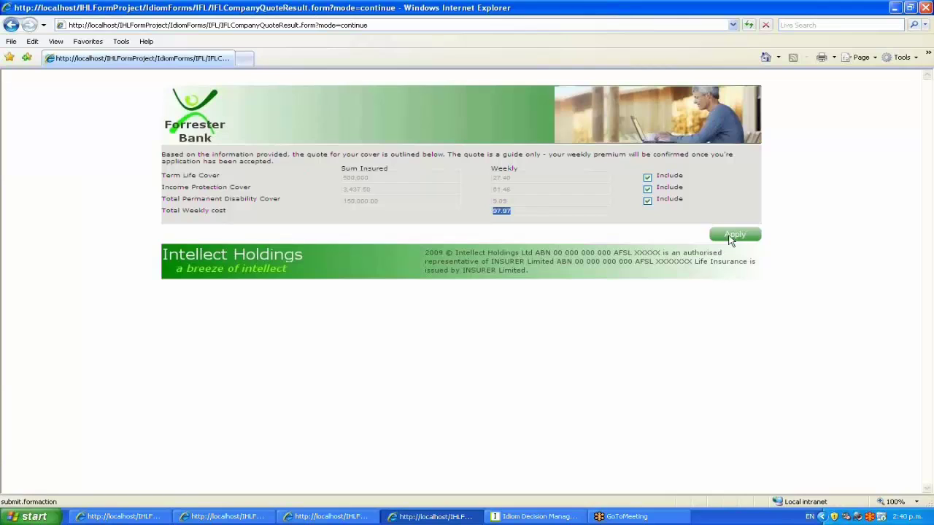
left_click(732, 235)
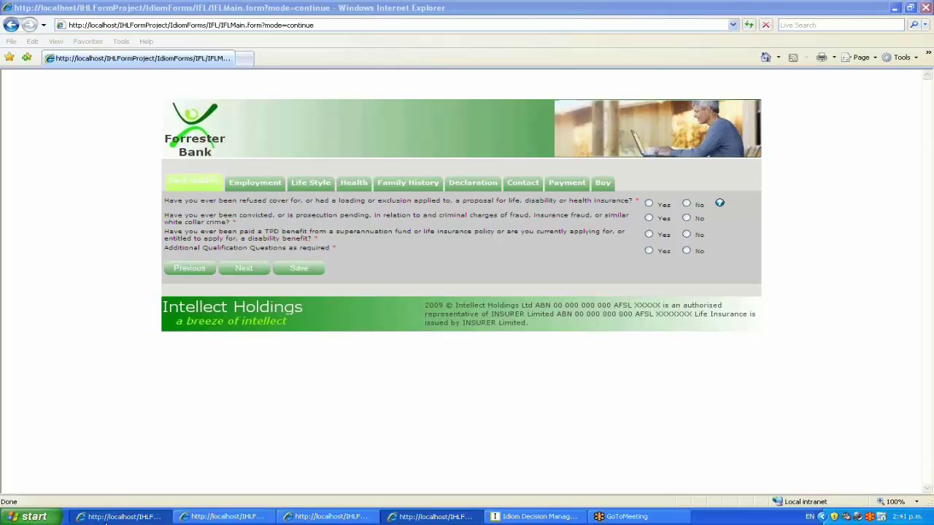
Compare the cover options on the Camino and EveryDay quote forms
left_click(110, 518)
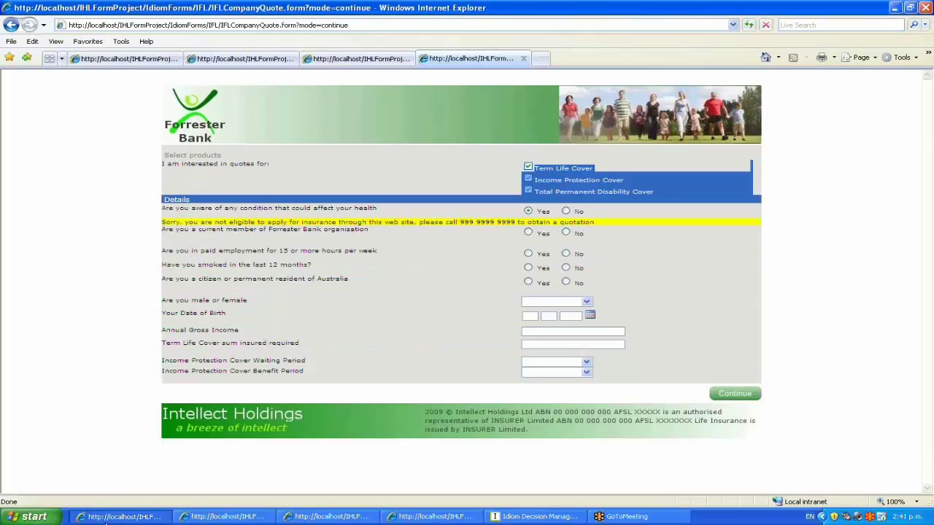
left_click(238, 60)
left_click(355, 59)
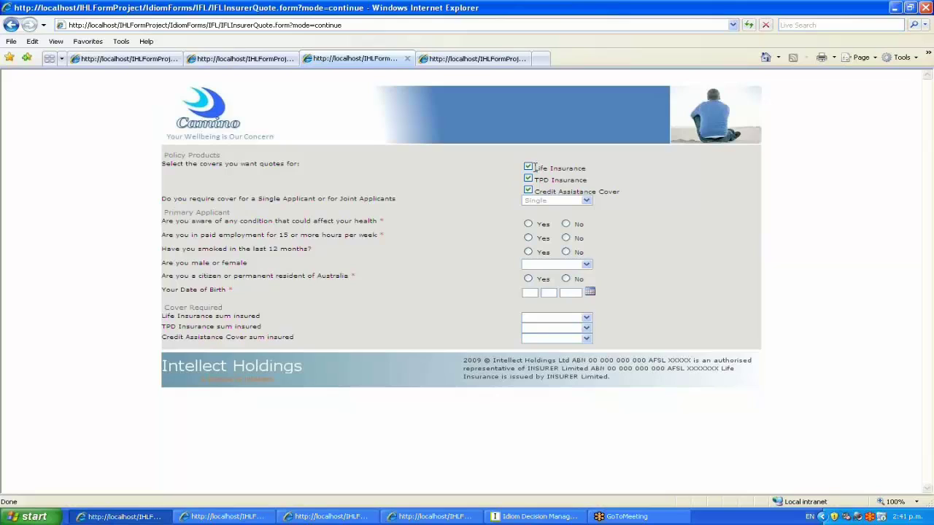
left_click_drag(535, 168, 621, 191)
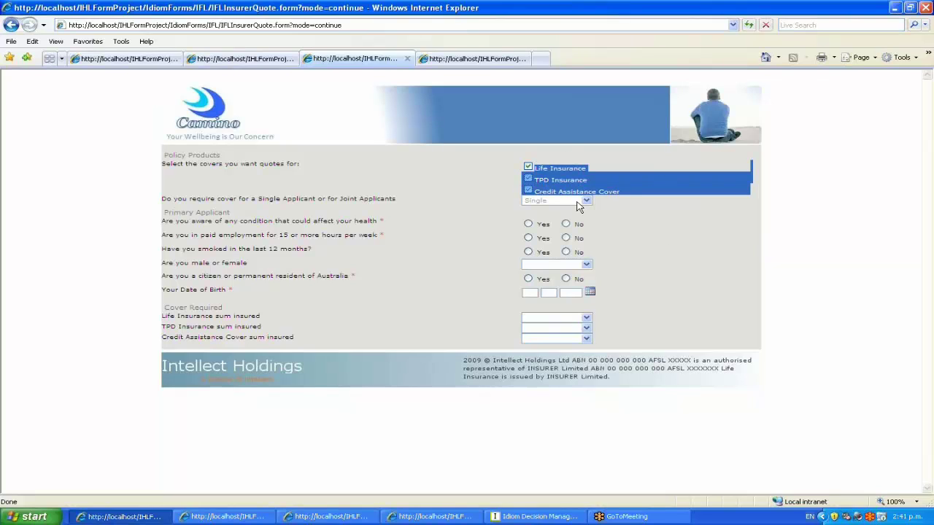
left_click(257, 63)
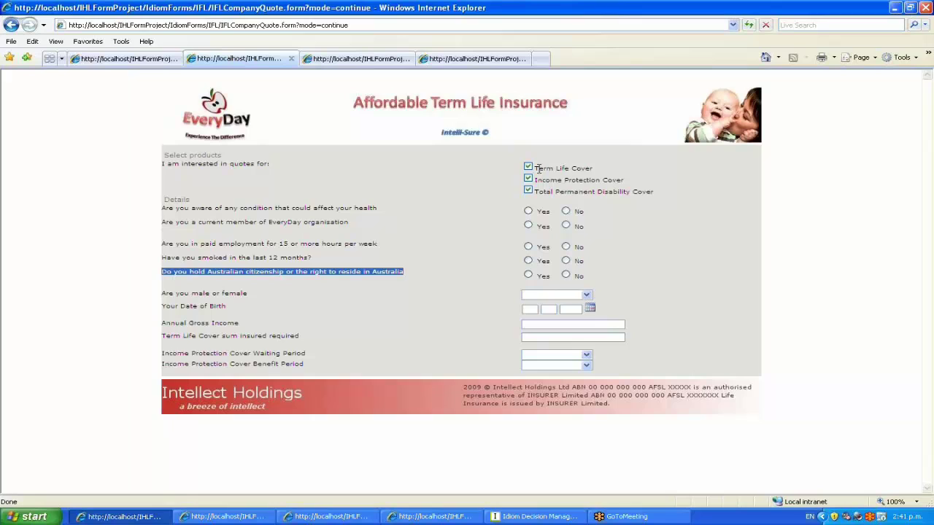
left_click_drag(539, 168, 640, 195)
left_click(784, 106)
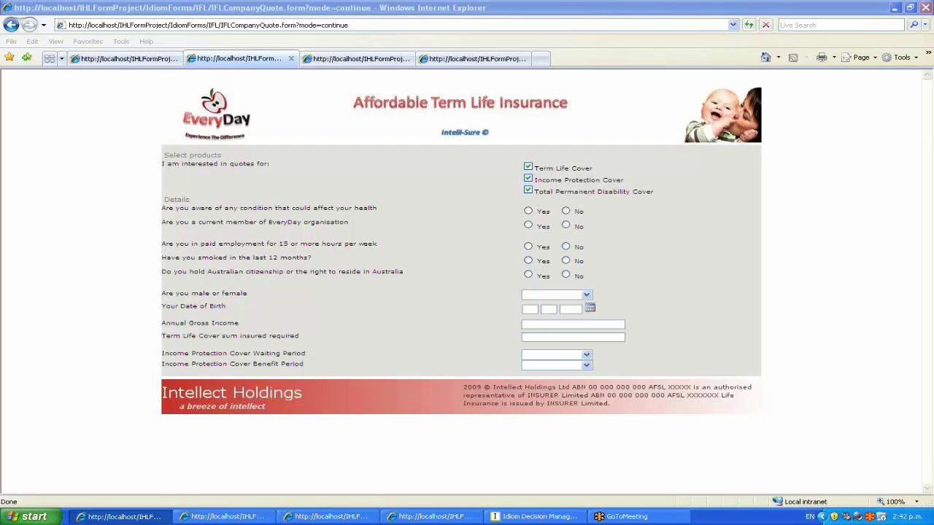
Compare the product, details and citizenship questions, ending on the Forrester Bank form
left_click_drag(406, 273, 162, 154)
left_click_drag(405, 274, 167, 272)
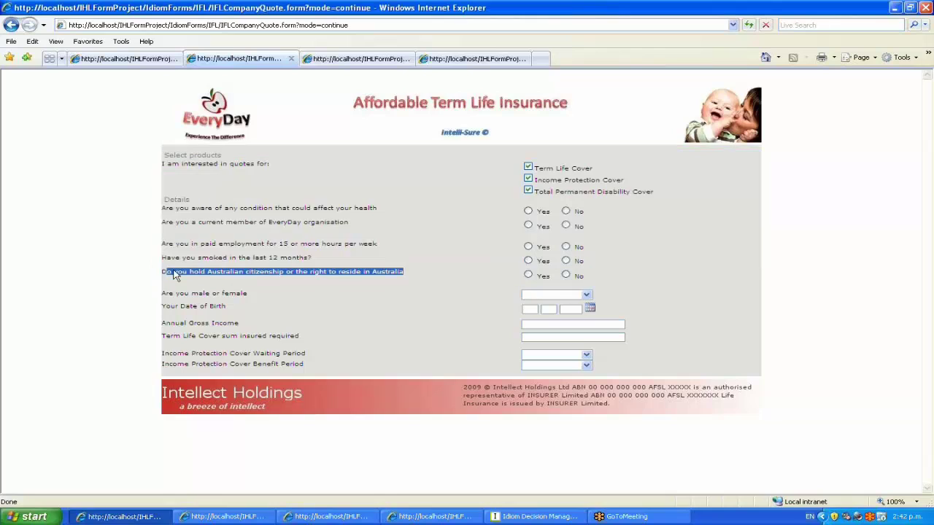
left_click(475, 59)
left_click_drag(350, 279, 162, 280)
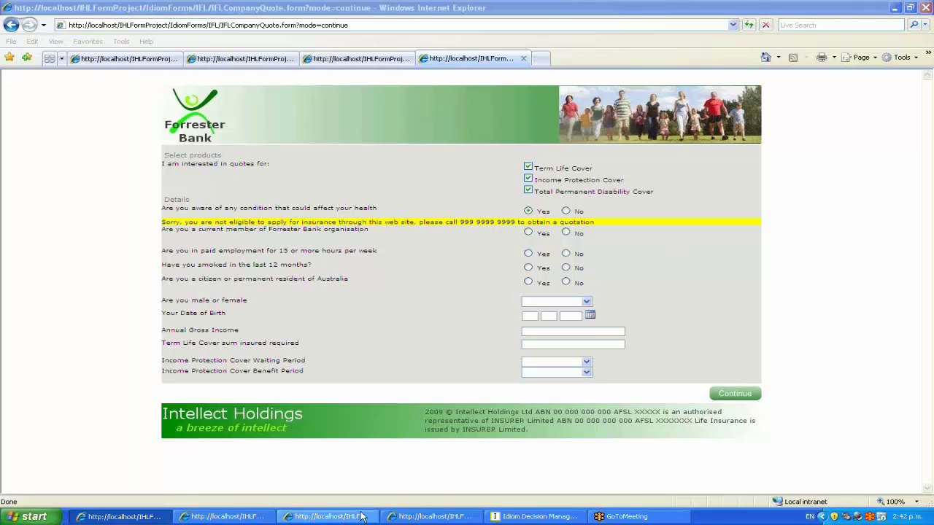
On the Forrester Bank application, answer Yes to the criminal-charges question to see the warning
left_click(401, 519)
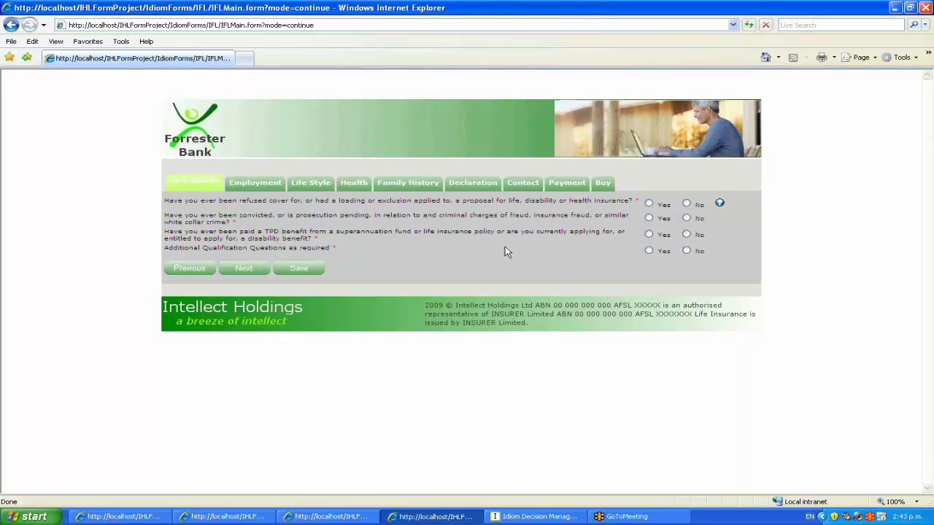
left_click(650, 219)
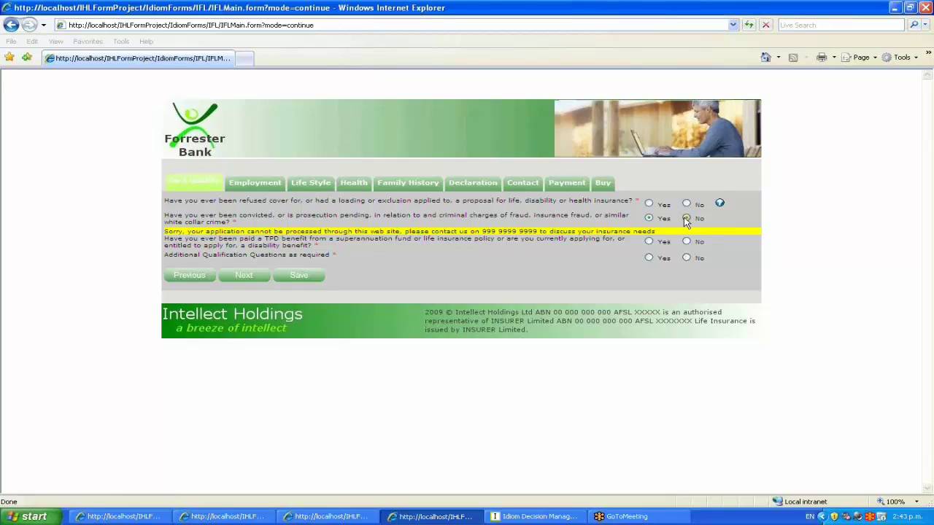
Answer No to the refused-cover, criminal-charges and TPD benefit qualification questions
left_click(686, 219)
left_click(687, 205)
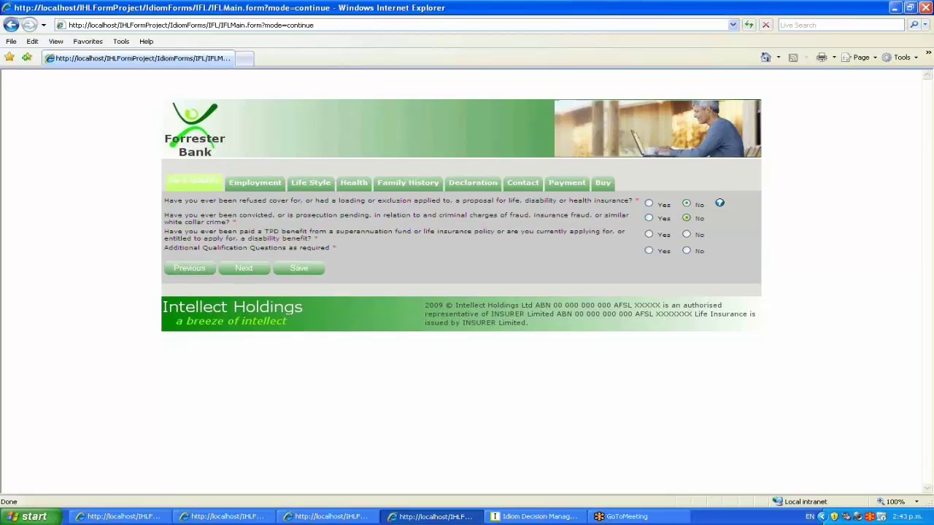
left_click(686, 235)
Set the main occupation to Accountant with Supervisory duties and no hazardous work
left_click(276, 187)
left_click(681, 203)
left_click(671, 213)
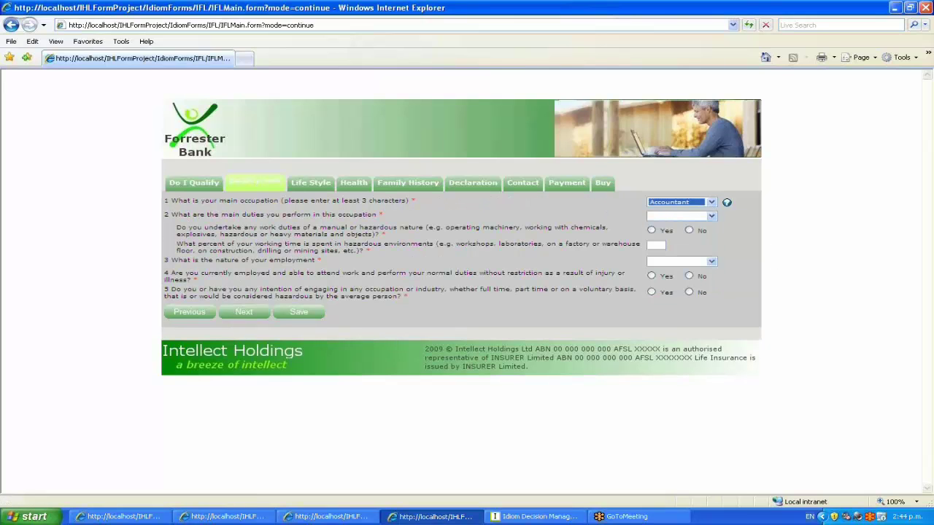
left_click(664, 217)
left_click(666, 226)
left_click(689, 231)
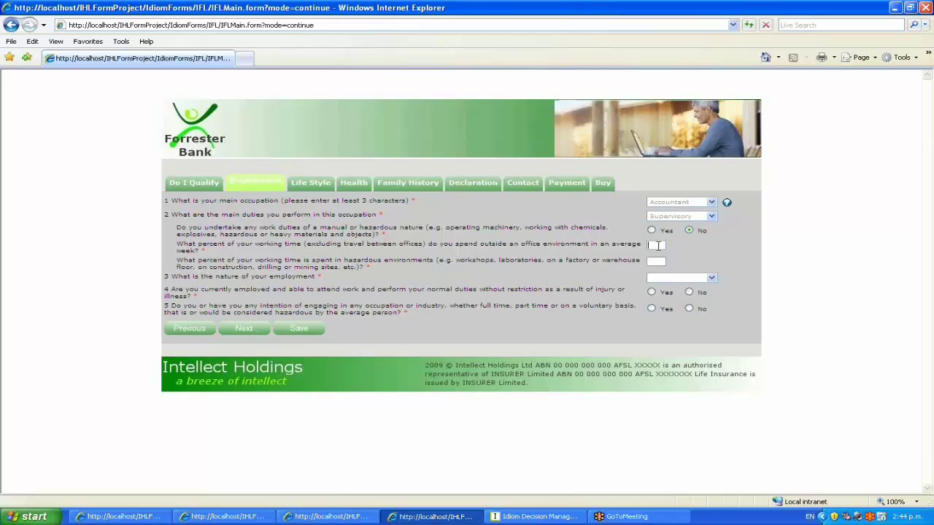
Enter 10% for both percentages, choose Contractor, Yes to unrestricted work, No to hazardous intentions
type("10")
key("Tab")
type("10")
key("Tab")
left_click(711, 278)
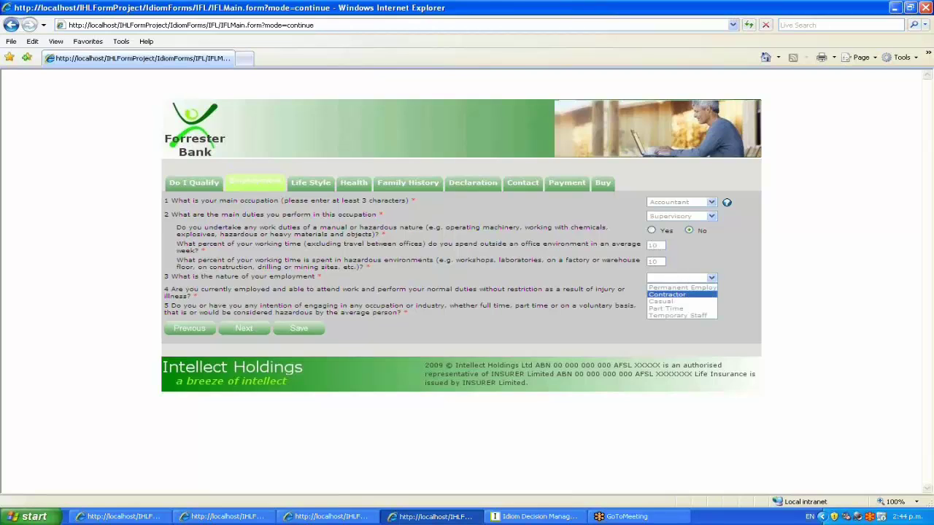
left_click(667, 294)
left_click(652, 292)
left_click(689, 308)
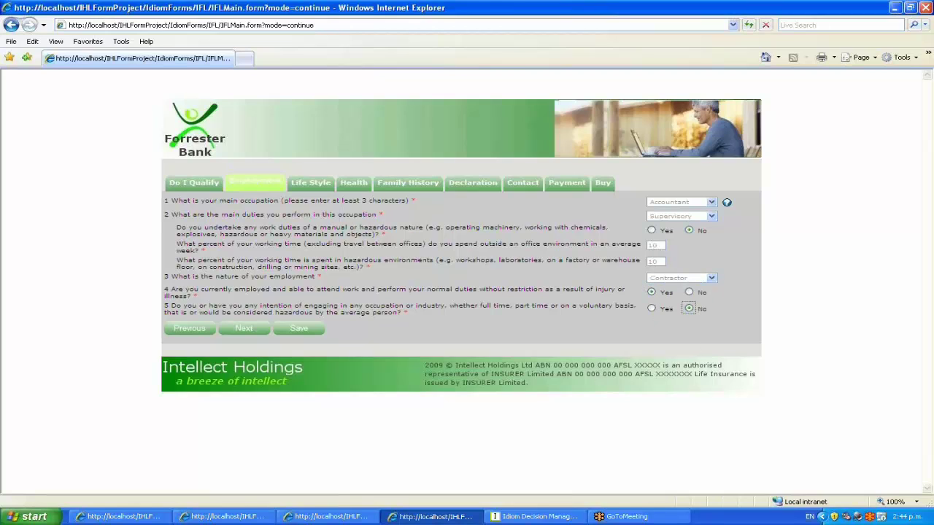
Answer No to all Life Style questions, including smoking, hazardous pursuits, HIV and 4(b)
left_click(320, 184)
left_click(687, 203)
left_click(688, 218)
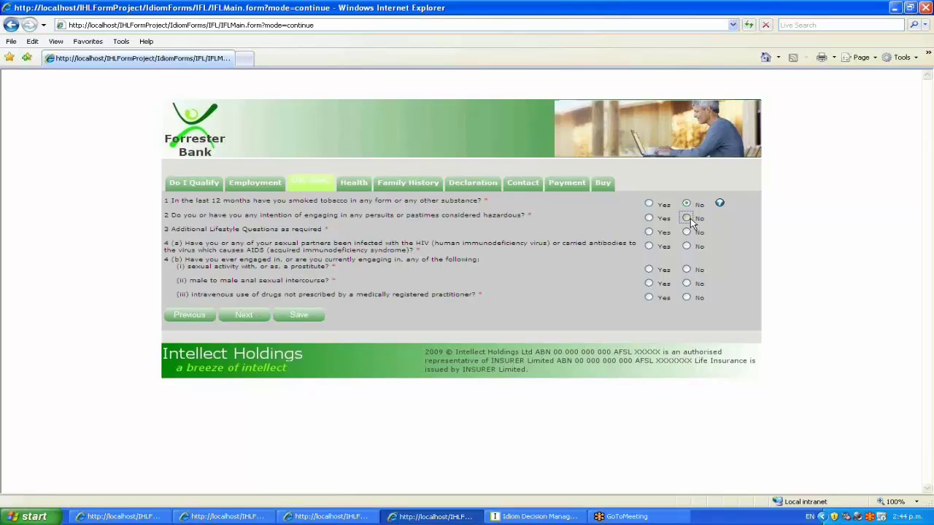
left_click(687, 232)
left_click(687, 246)
left_click(687, 270)
left_click(687, 283)
left_click(687, 298)
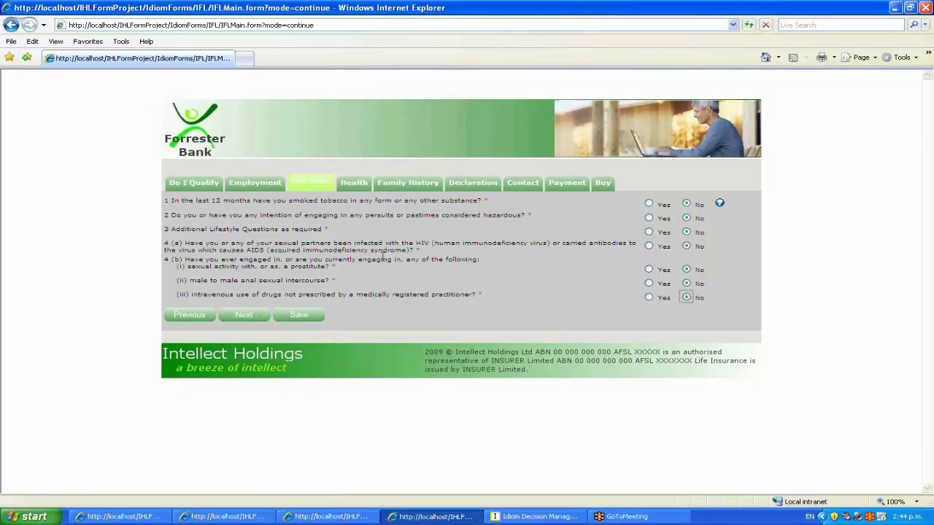
left_click(354, 184)
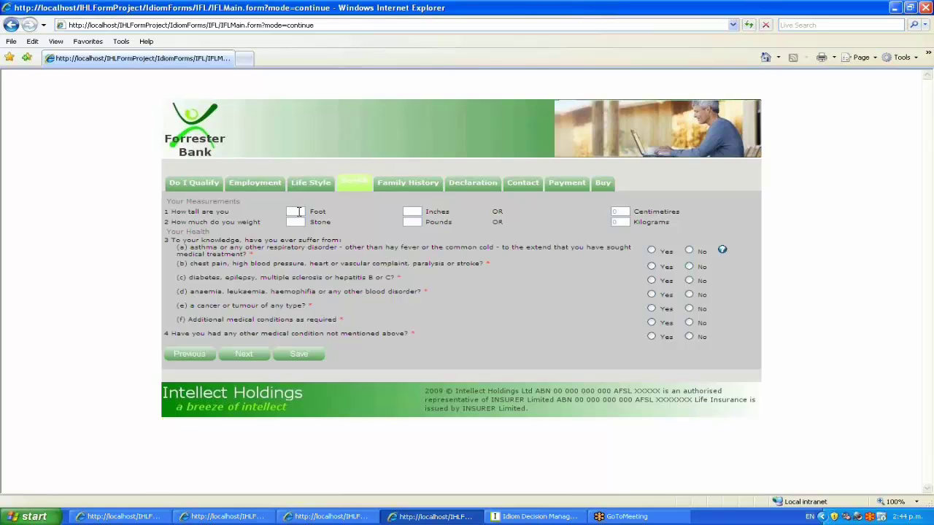
Enter a height of 6 feet and a weight of 13 stone
type("6")
key("Tab")
key("Tab")
key("Tab")
type("13")
key("Tab")
key("Tab")
key("Tab")
Try Yes for respiratory disorder and asthma, then answer No to every health condition
left_click(651, 250)
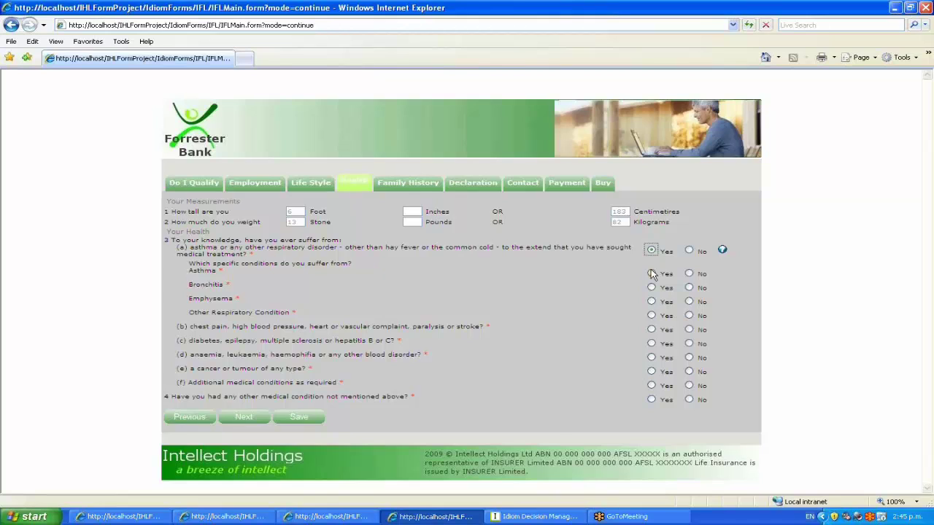
left_click(652, 274)
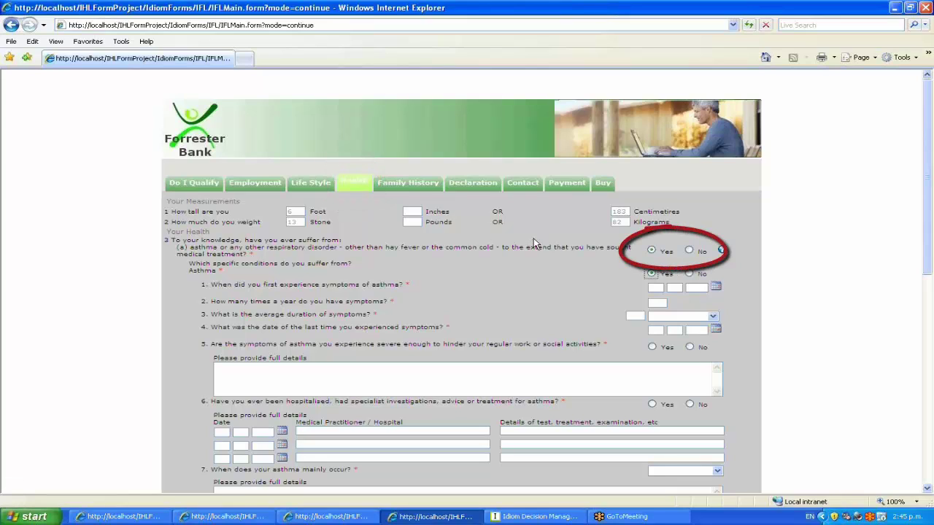
left_click(689, 250)
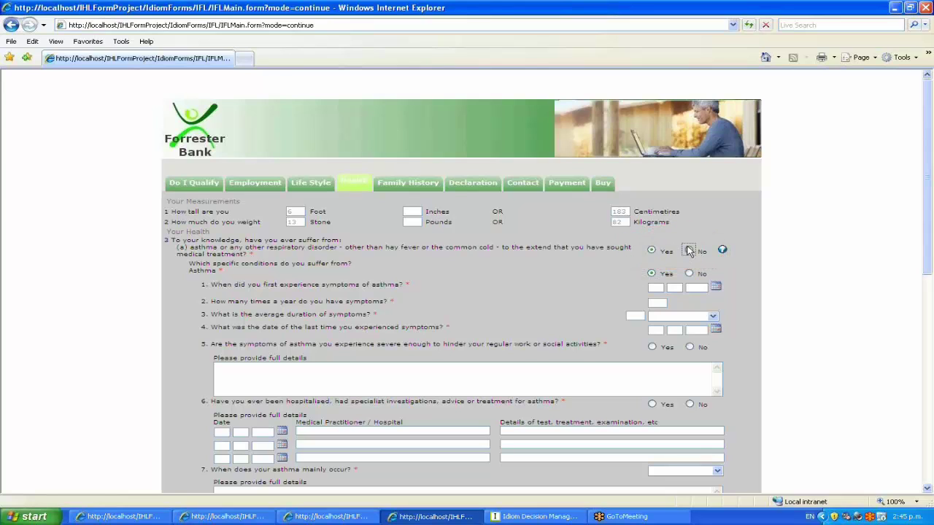
left_click(689, 267)
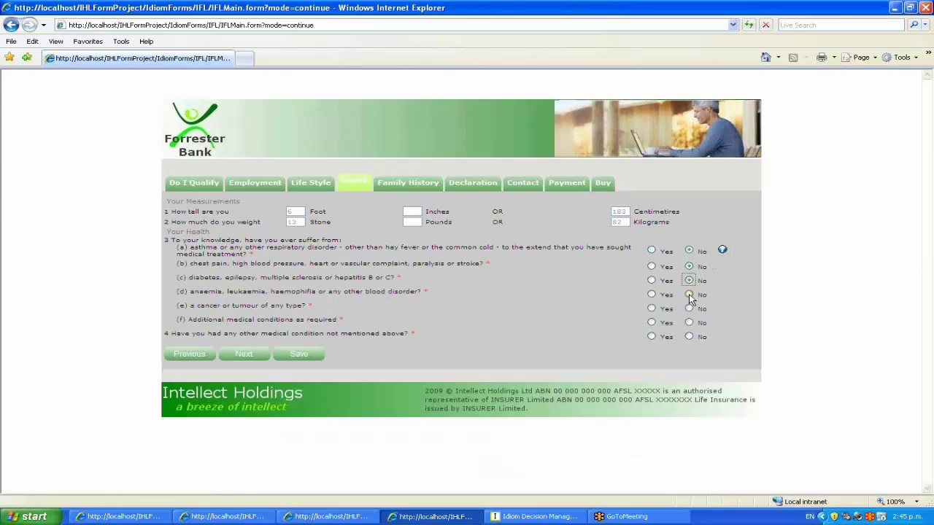
left_click(689, 294)
left_click(689, 309)
left_click(688, 323)
Review the earlier sections and answer No to Nervous Disorders on Family History
left_click(254, 186)
left_click(305, 189)
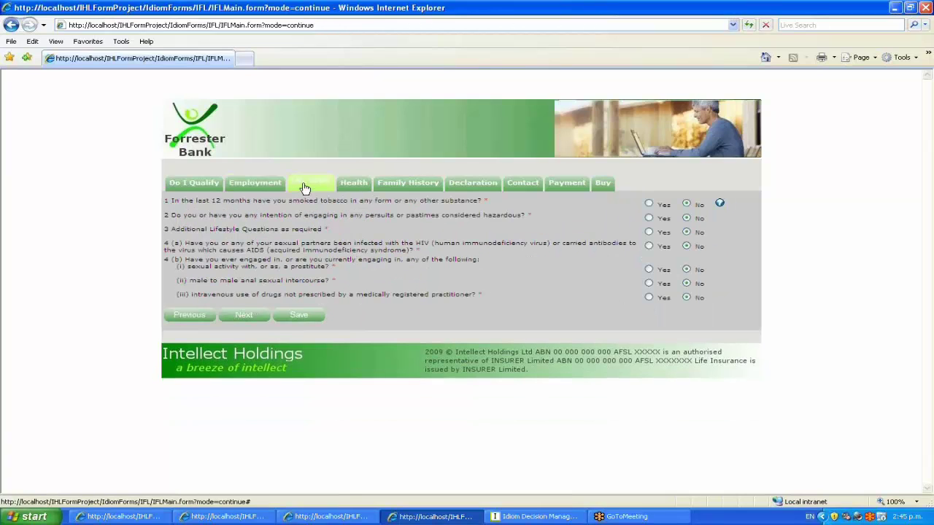
left_click(354, 185)
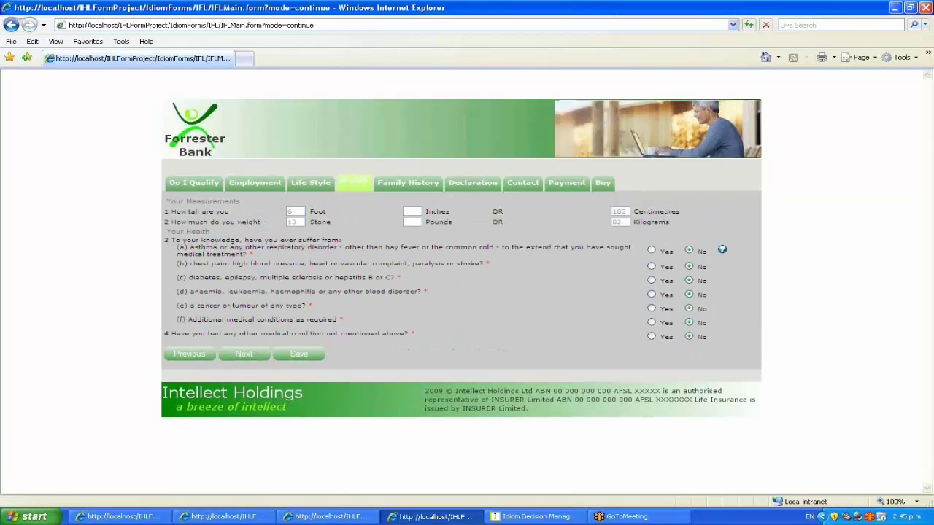
left_click(408, 183)
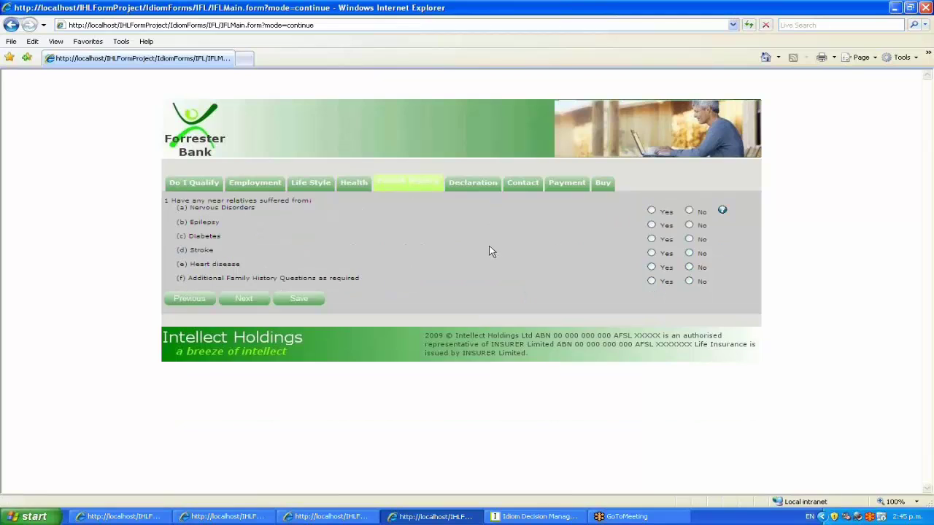
left_click(689, 211)
Choose Credit Card as the payment method and view the Buy summary
left_click(472, 184)
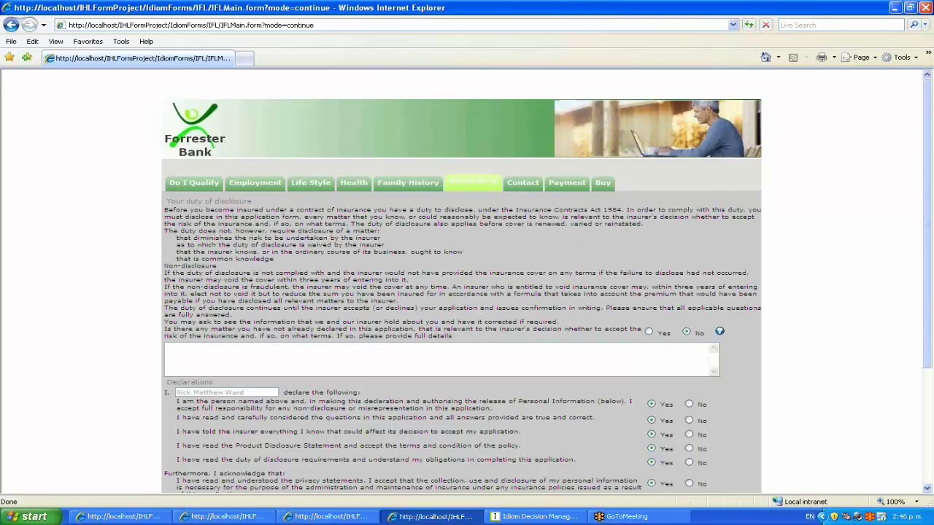
left_click(523, 183)
left_click(574, 185)
left_click(317, 213)
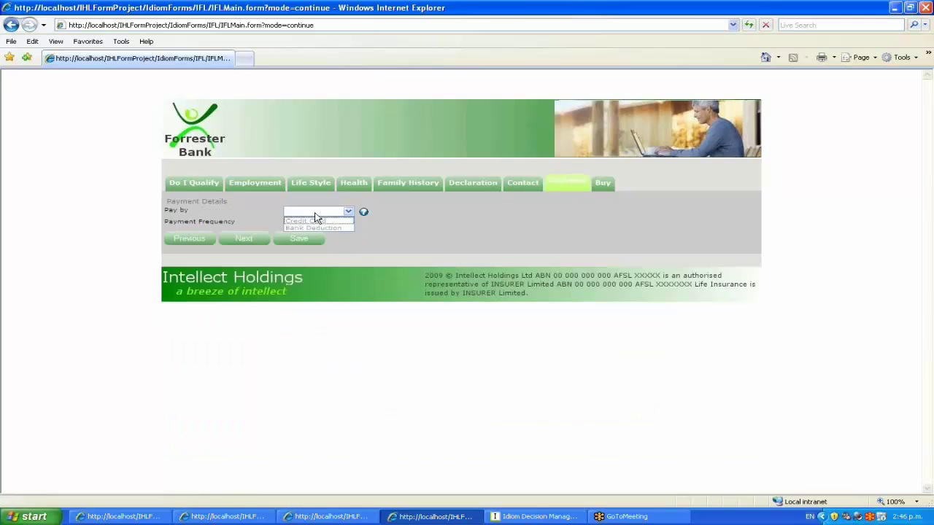
left_click(316, 224)
left_click(603, 183)
scroll(592, 418, "down", 3)
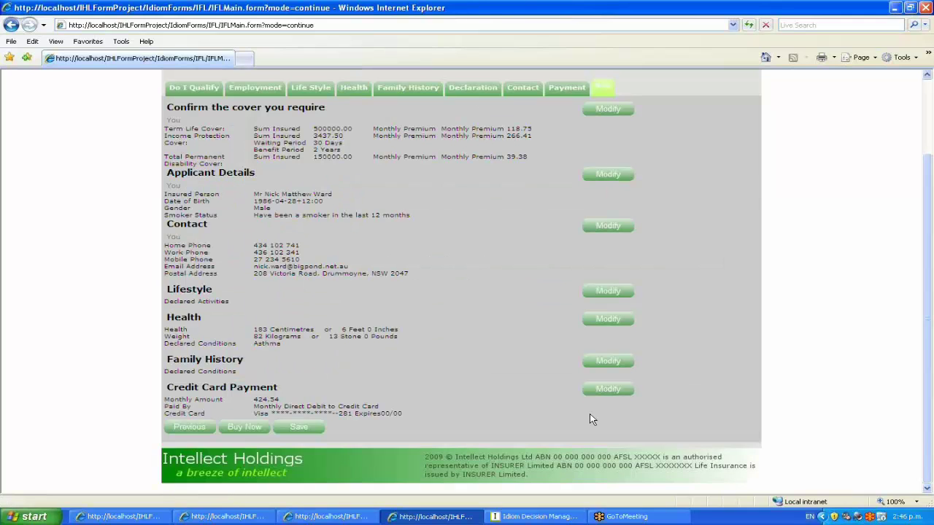
Buy the cover so it is referred to the underwriter, then continue to the login page
left_click(245, 427)
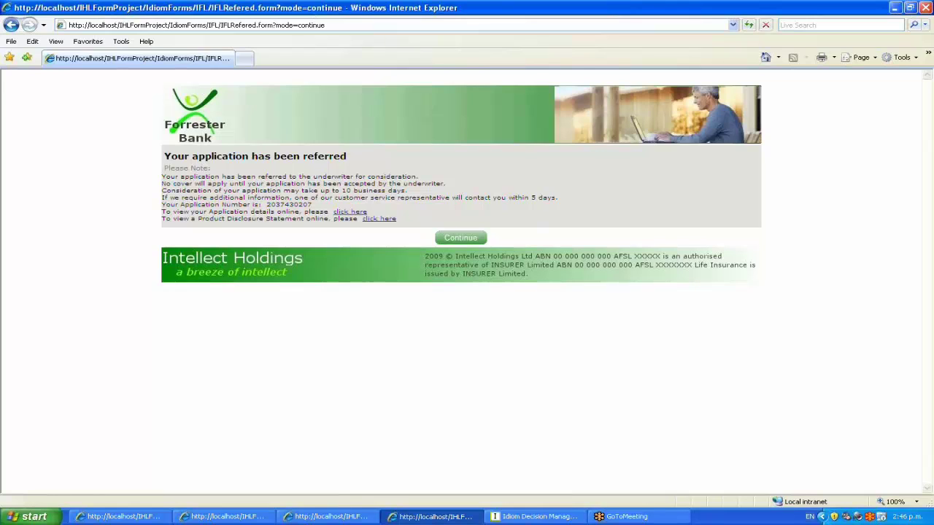
left_click(468, 241)
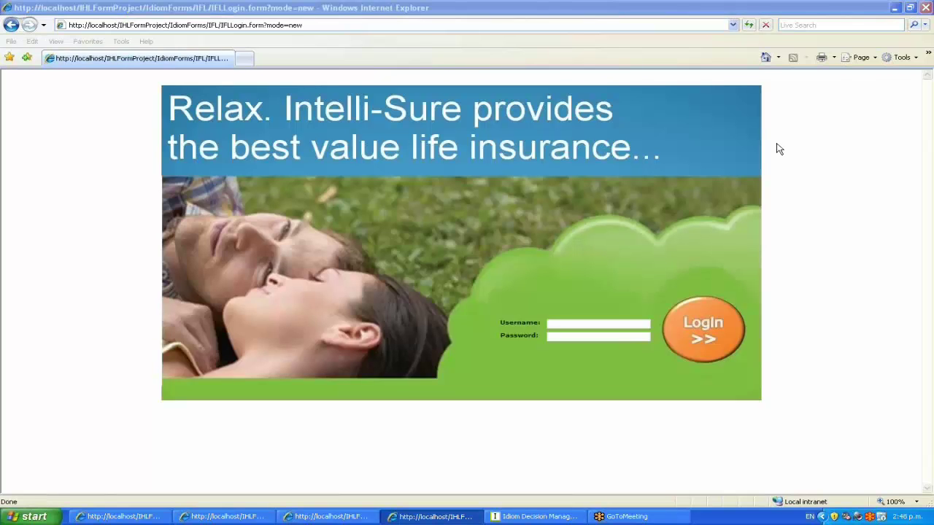